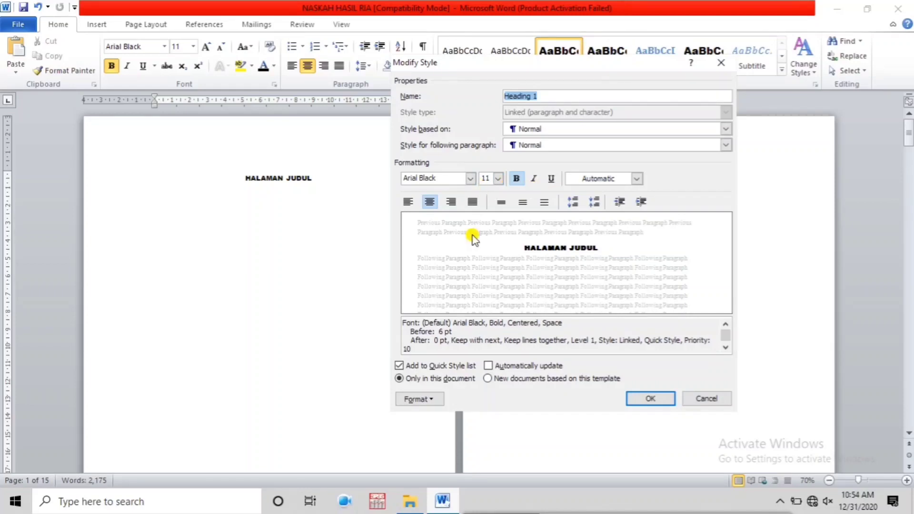
Set the Heading 1 style to Arial, size 11, with Automatic font color.
{"action": "left_click", "coordinate": [471, 179]}
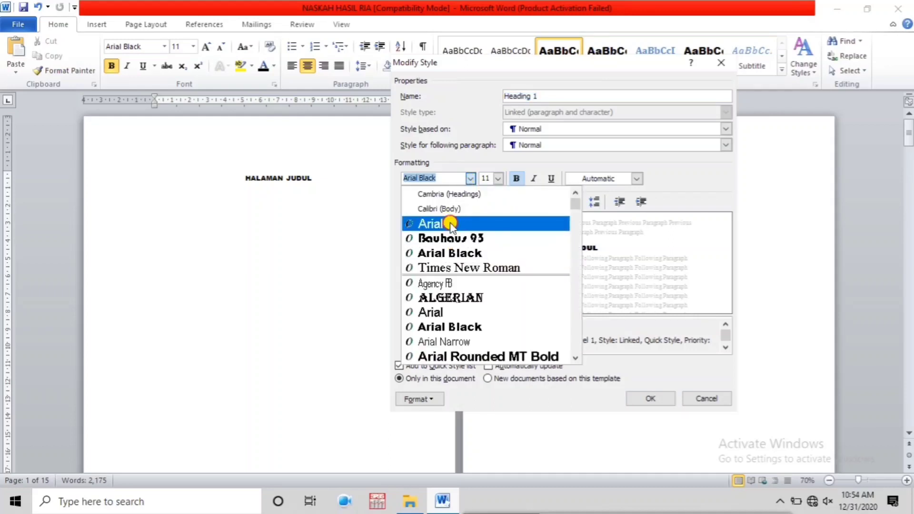
{"action": "left_click", "coordinate": [450, 224]}
{"action": "left_click", "coordinate": [500, 179]}
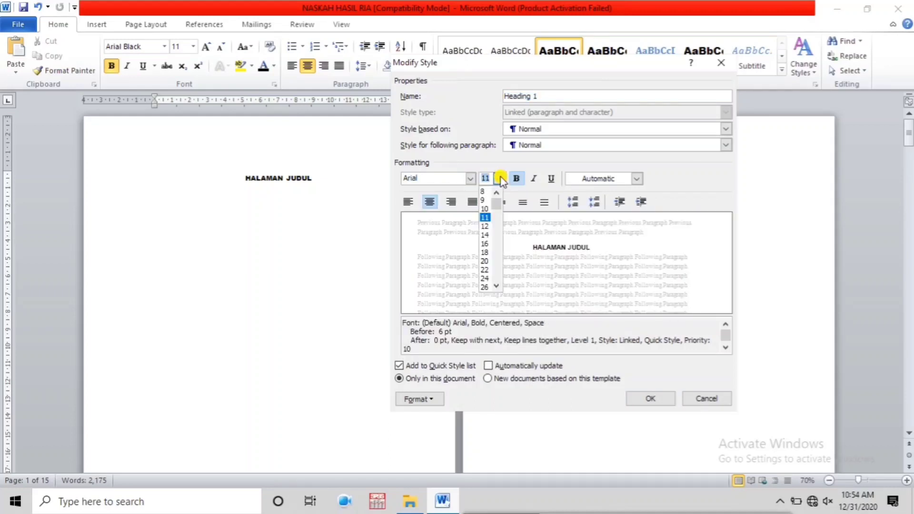
{"action": "left_click", "coordinate": [486, 219]}
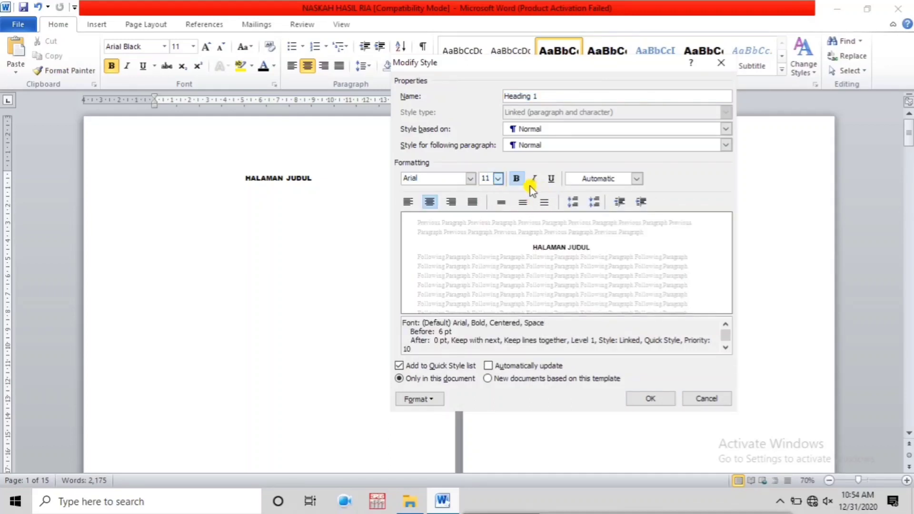
{"action": "left_click", "coordinate": [636, 180]}
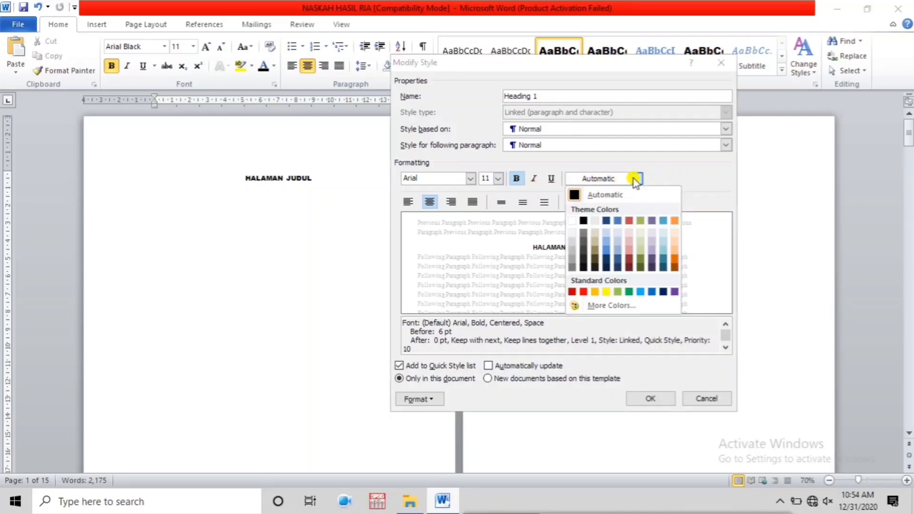
{"action": "left_click", "coordinate": [574, 195]}
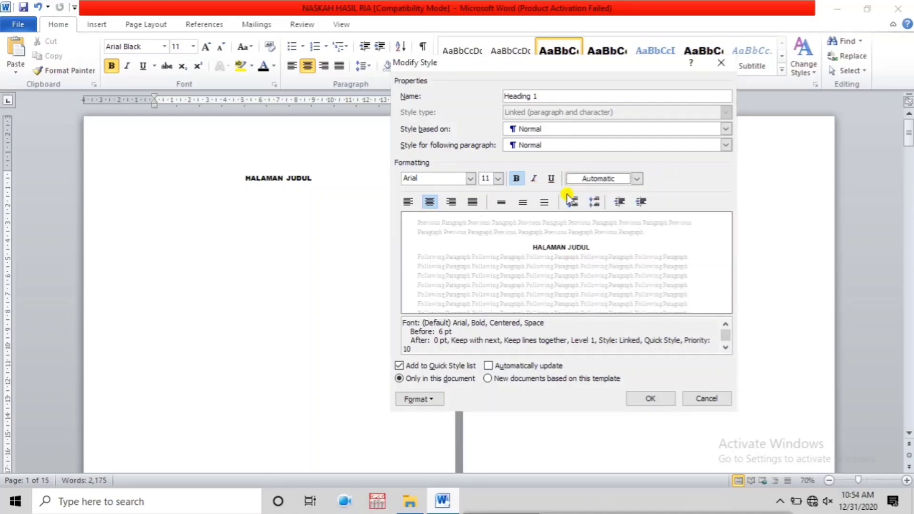
{"action": "left_click", "coordinate": [647, 398]}
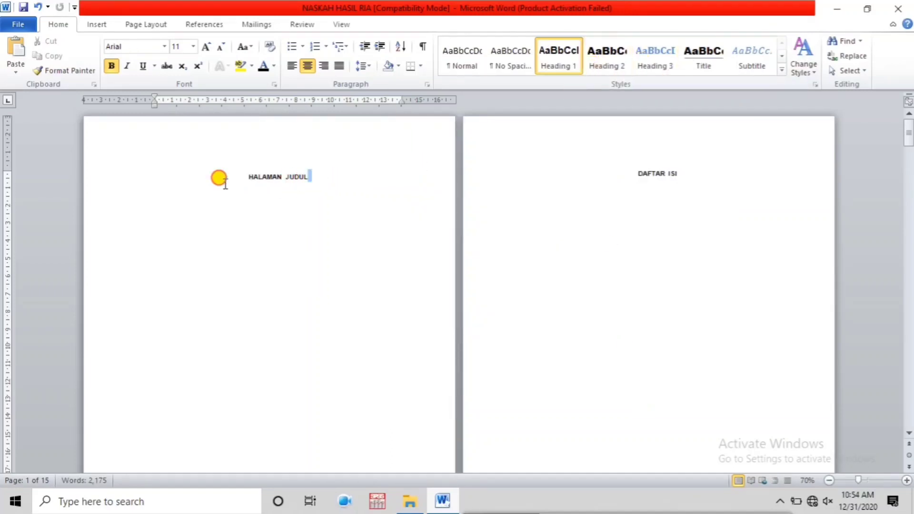
Modify the Heading 1 style to use the Arial Black font with Automatic font color.
{"action": "left_click_drag", "start_coordinate": [245, 178], "coordinate": [333, 178]}
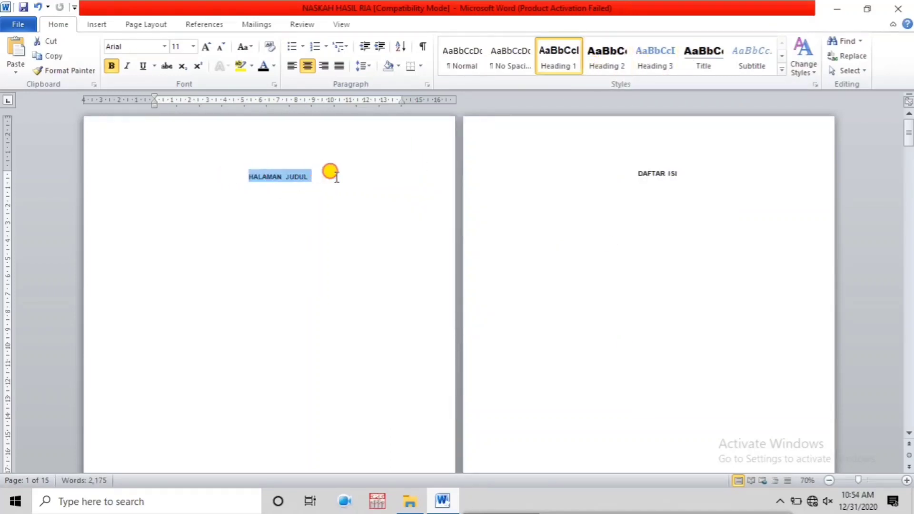
{"action": "right_click", "coordinate": [564, 64]}
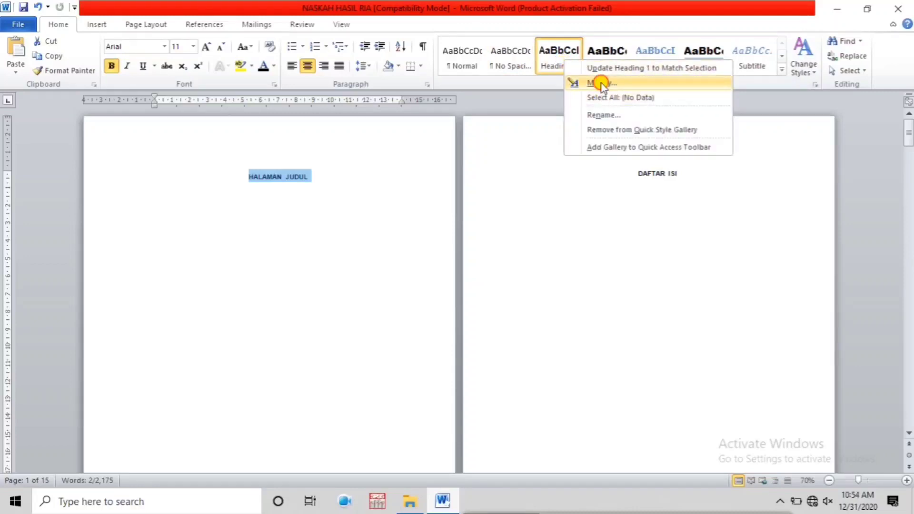
{"action": "left_click", "coordinate": [601, 84]}
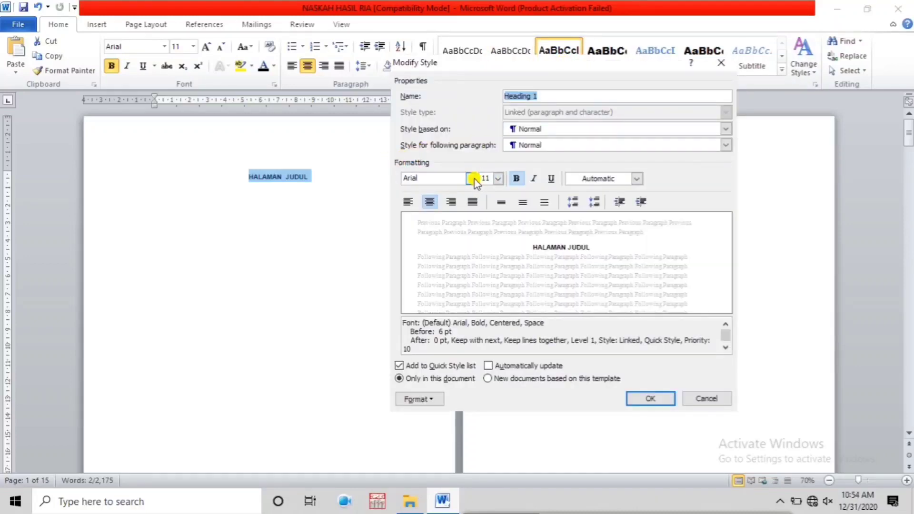
{"action": "left_click", "coordinate": [470, 179]}
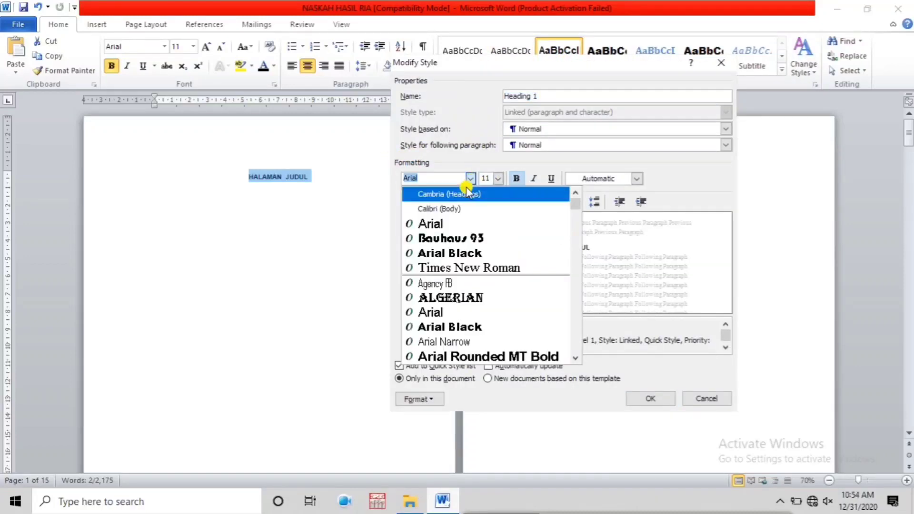
{"action": "left_click", "coordinate": [459, 252]}
{"action": "left_click", "coordinate": [637, 179]}
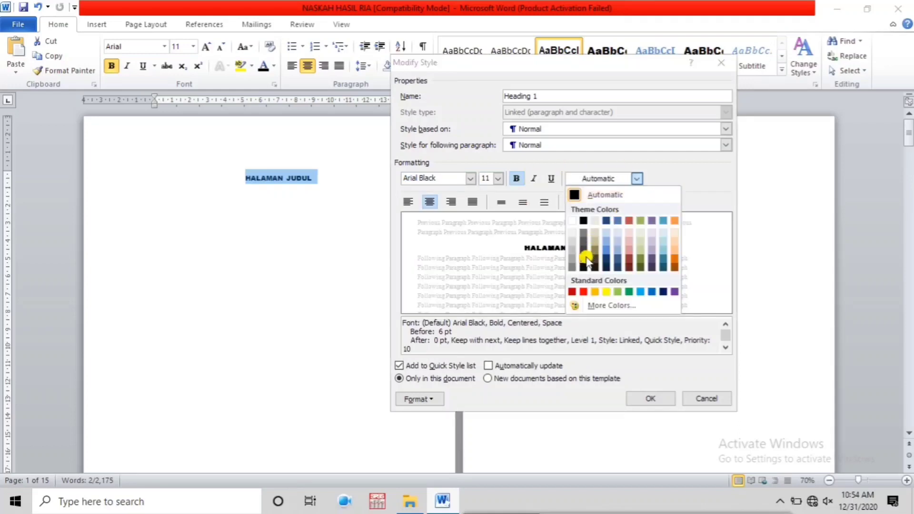
{"action": "left_click", "coordinate": [583, 198]}
{"action": "left_click", "coordinate": [650, 398]}
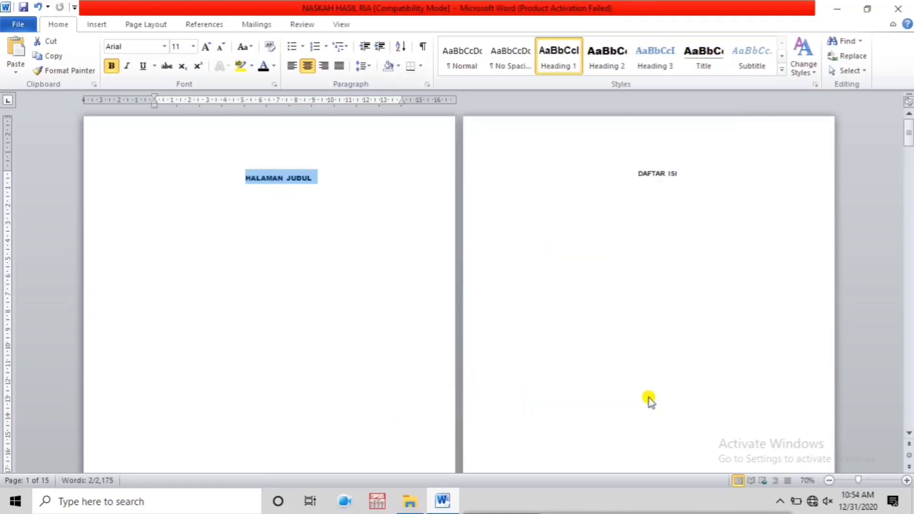
Configure the Heading 2 style with Arial Black, size 11 and Automatic font color.
{"action": "left_click_drag", "start_coordinate": [689, 175], "coordinate": [620, 172]}
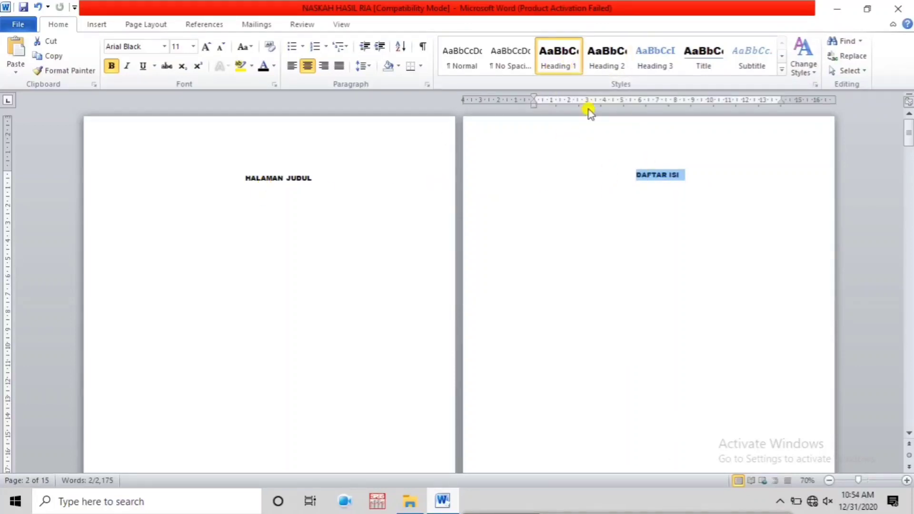
{"action": "left_click", "coordinate": [601, 56]}
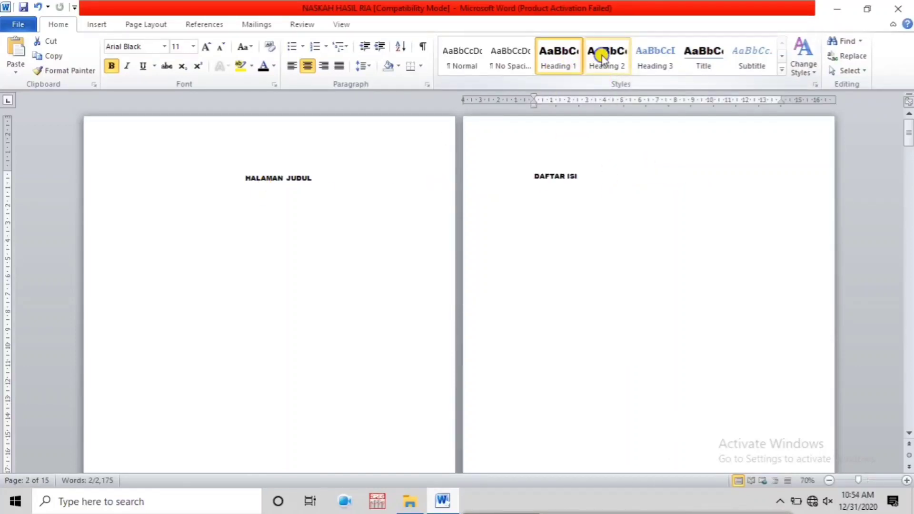
{"action": "right_click", "coordinate": [601, 57]}
{"action": "left_click", "coordinate": [640, 79]}
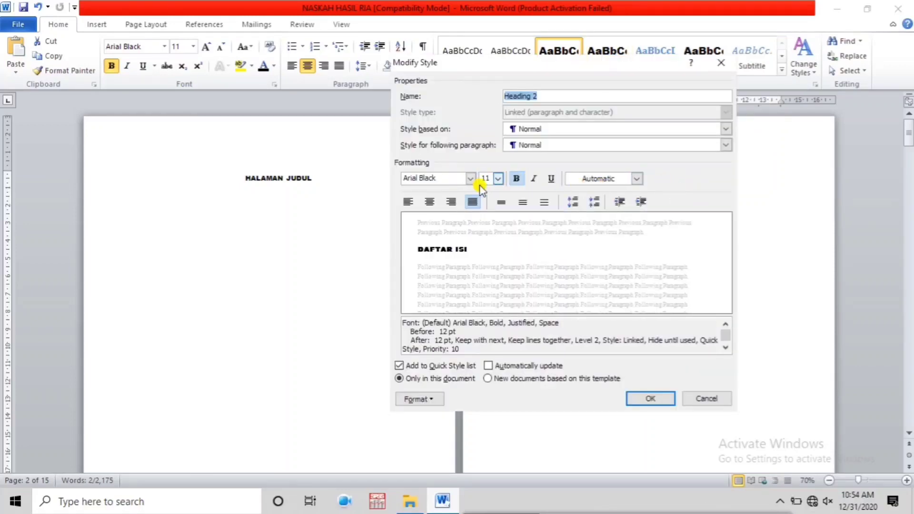
{"action": "left_click", "coordinate": [471, 182]}
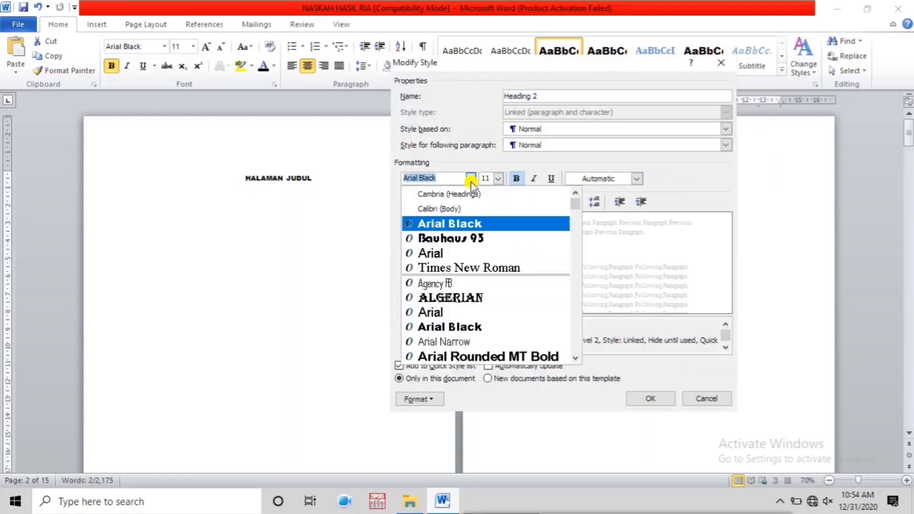
{"action": "left_click", "coordinate": [498, 179]}
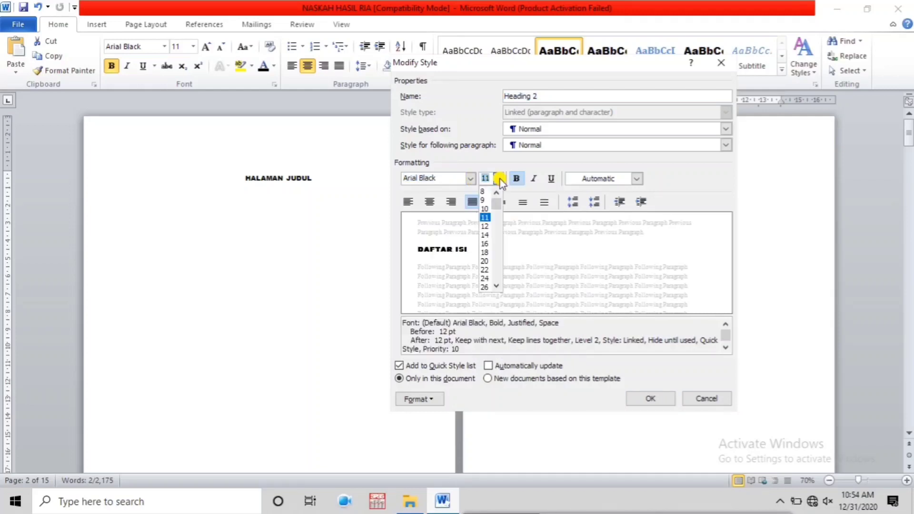
{"action": "left_click", "coordinate": [486, 218]}
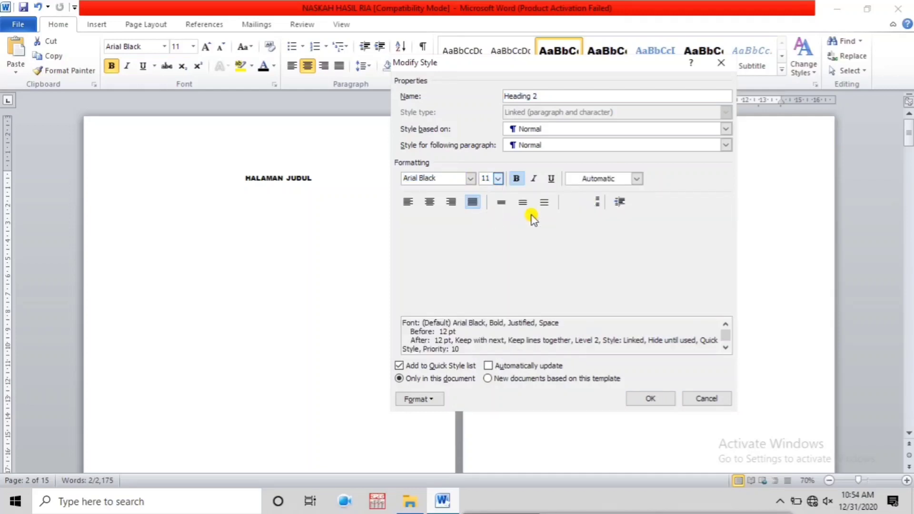
{"action": "left_click", "coordinate": [637, 179]}
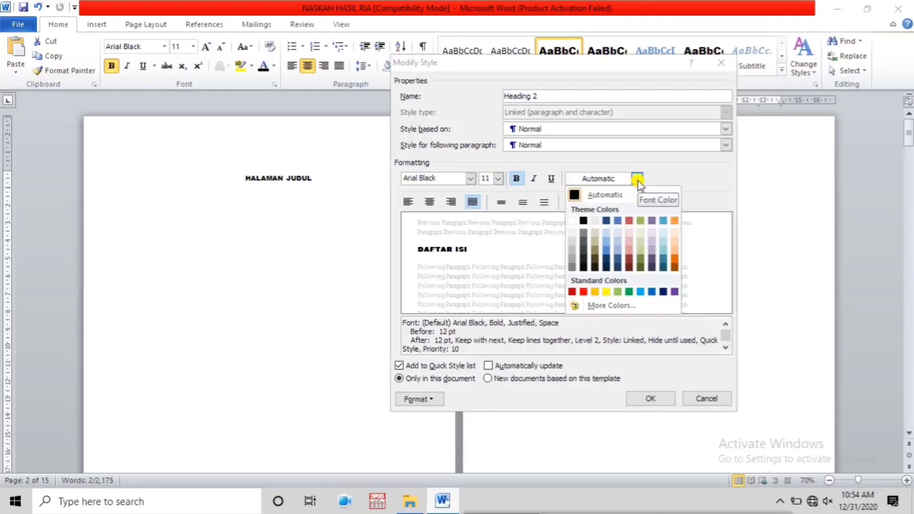
{"action": "left_click", "coordinate": [574, 195]}
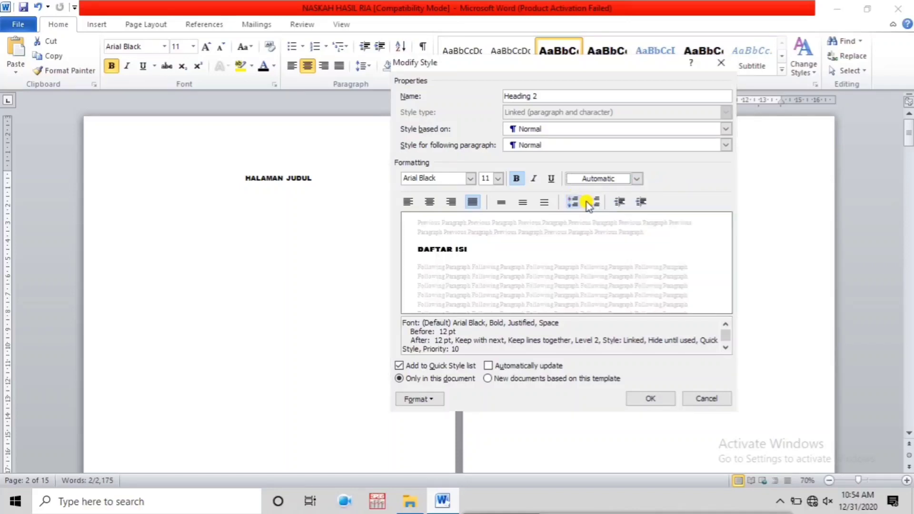
{"action": "left_click", "coordinate": [648, 396]}
Modify the Heading 3 style to Arial Black, size 11, with Automatic font color.
{"action": "right_click", "coordinate": [655, 56]}
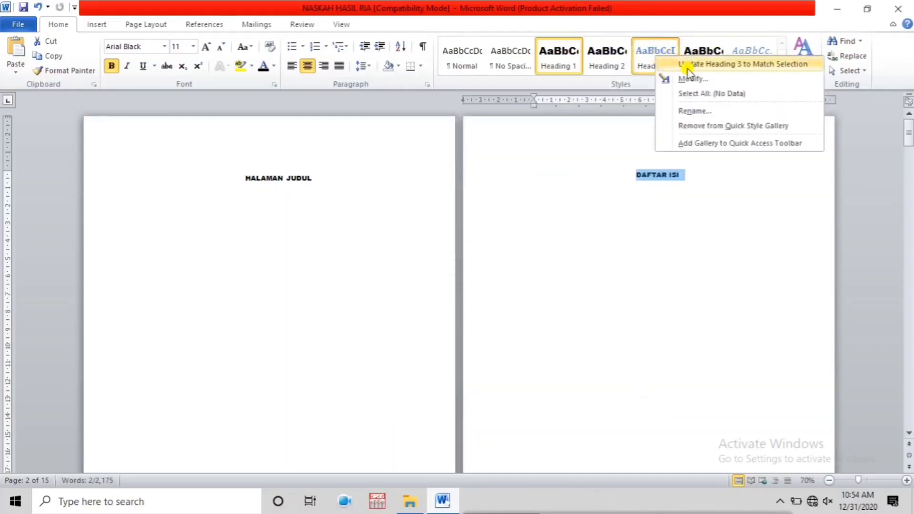
{"action": "left_click", "coordinate": [701, 82]}
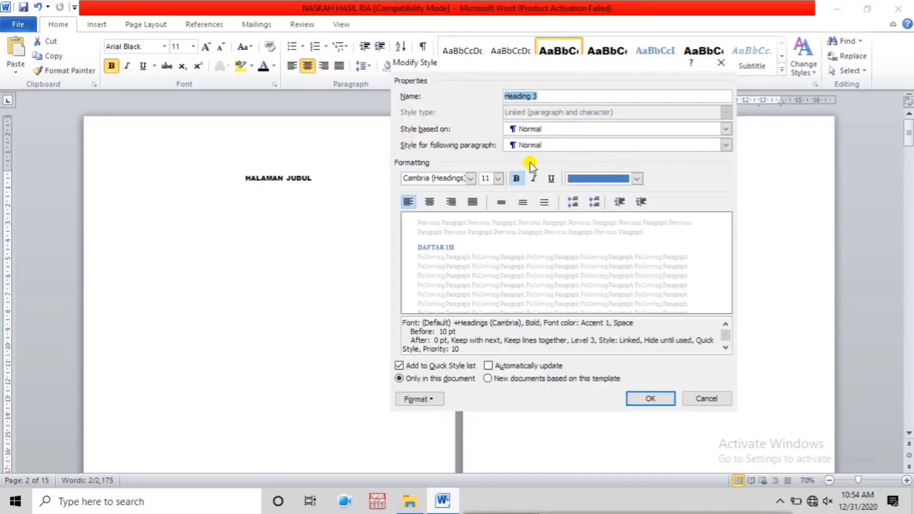
{"action": "left_click", "coordinate": [470, 178]}
{"action": "left_click", "coordinate": [450, 224]}
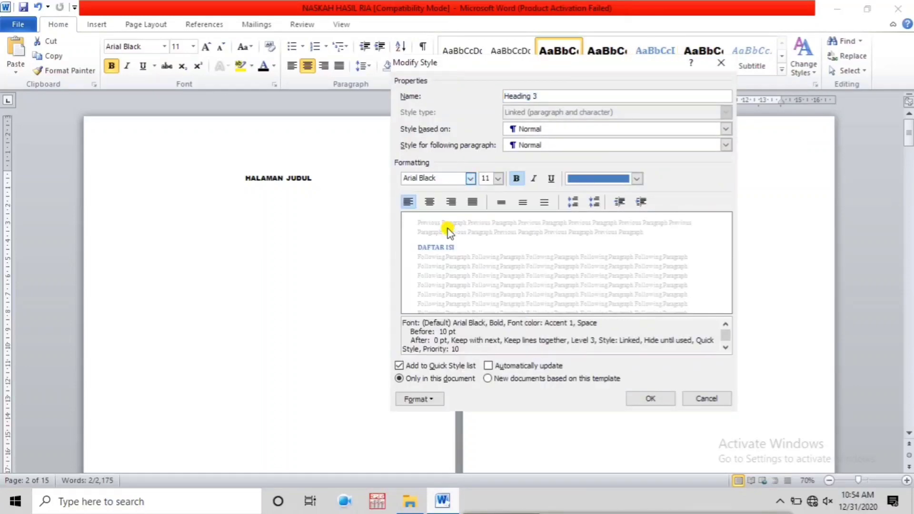
{"action": "left_click", "coordinate": [498, 179]}
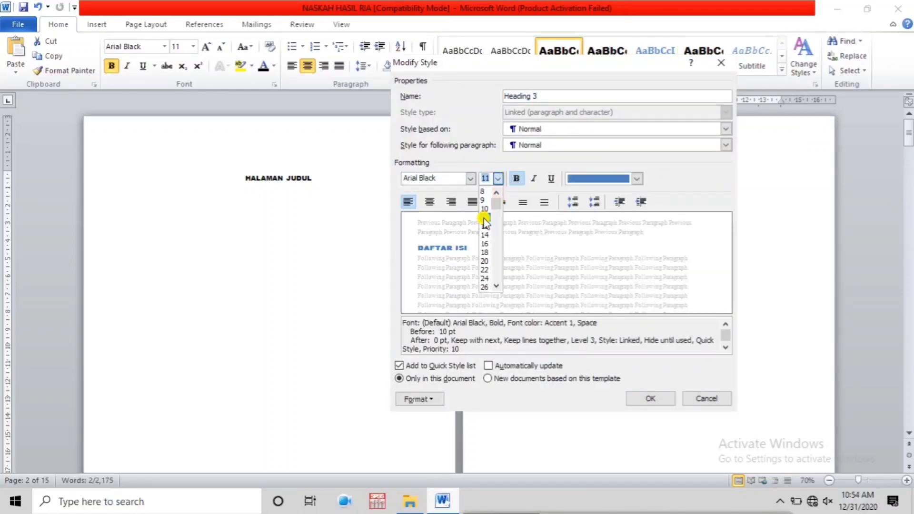
{"action": "left_click", "coordinate": [484, 218]}
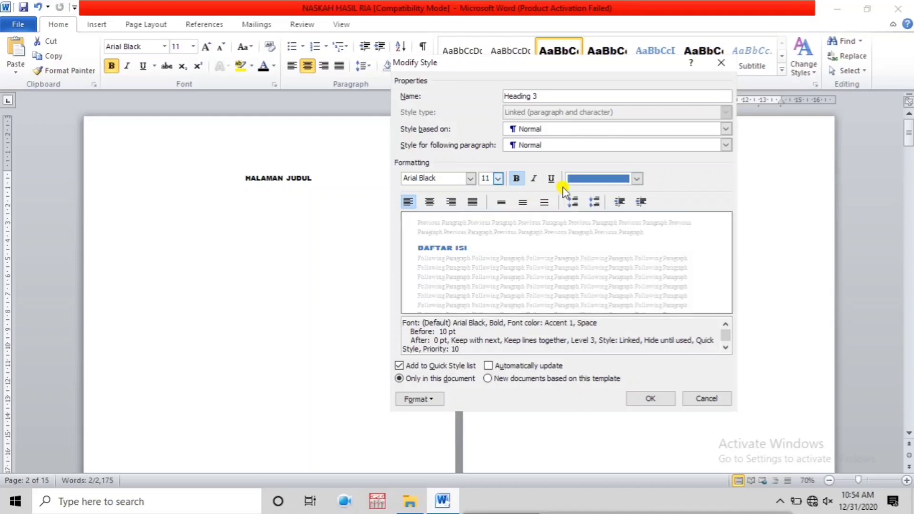
{"action": "left_click", "coordinate": [637, 179]}
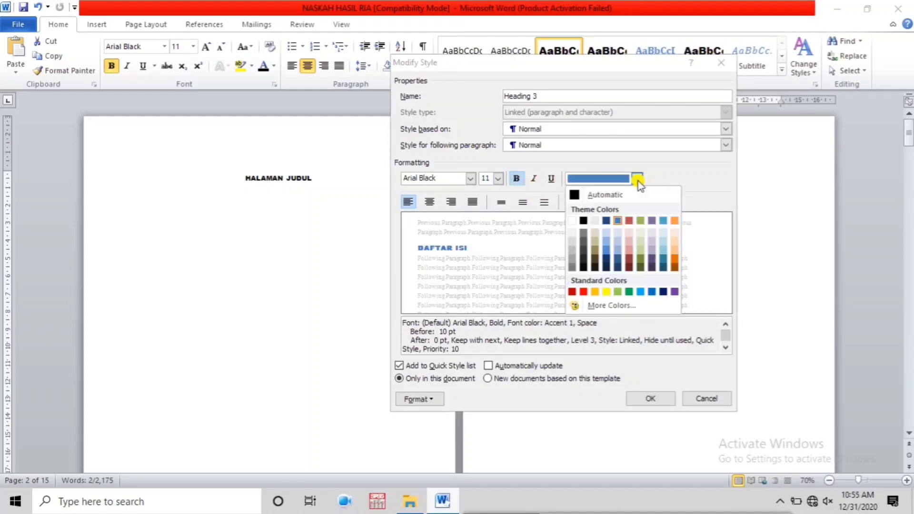
{"action": "left_click", "coordinate": [577, 196]}
{"action": "left_click", "coordinate": [654, 401]}
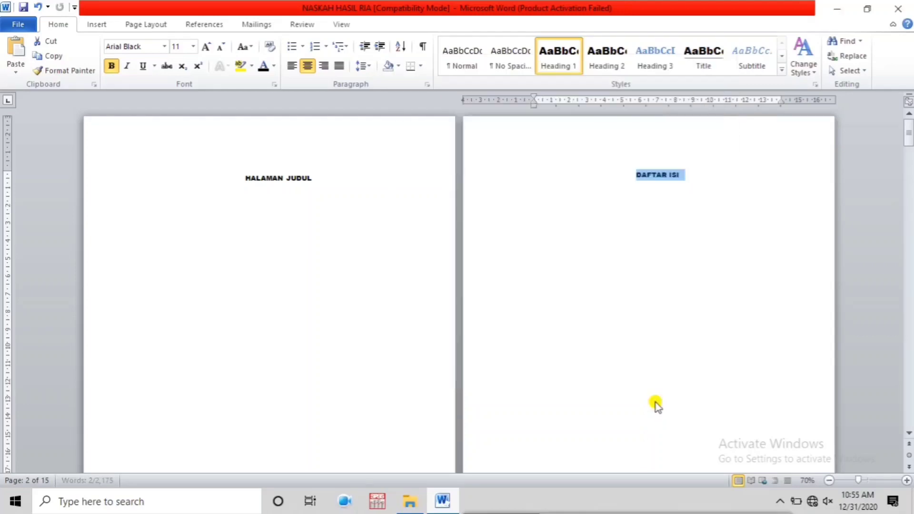
Review the font and formatting settings of the Title style.
{"action": "right_click", "coordinate": [703, 61]}
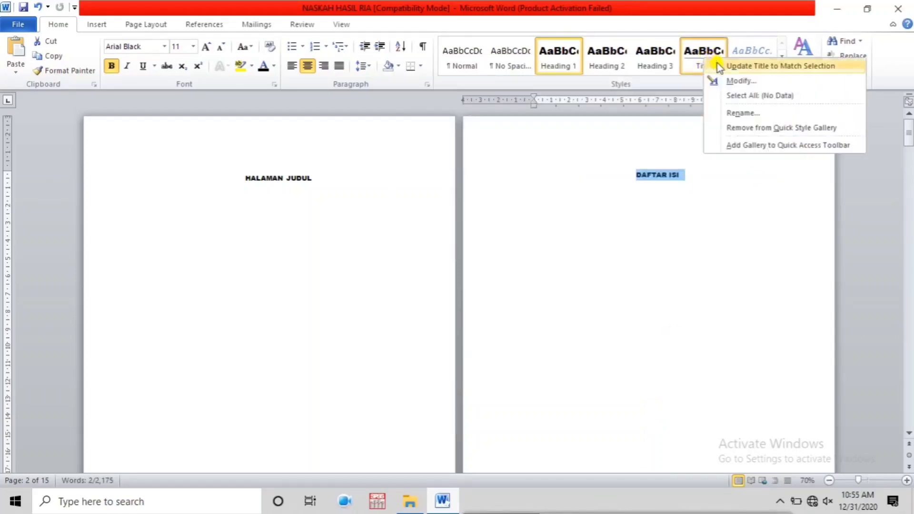
{"action": "left_click", "coordinate": [742, 82]}
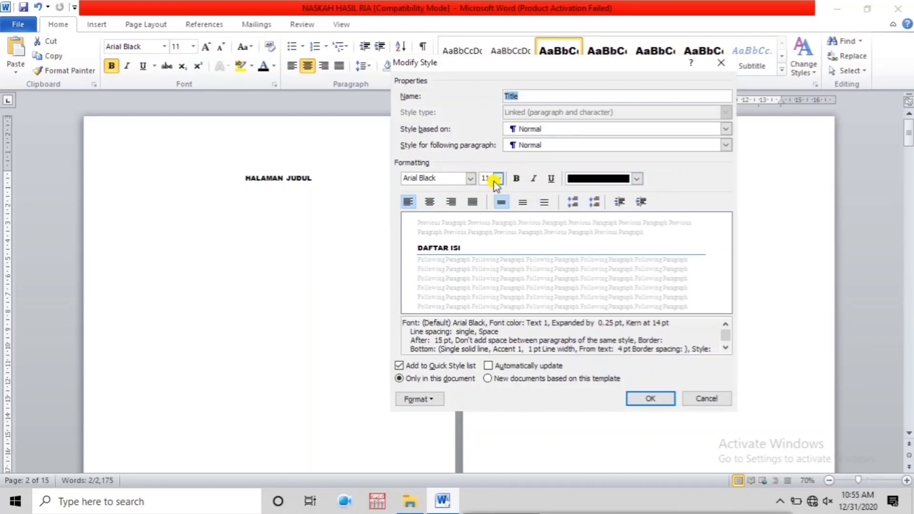
{"action": "left_click", "coordinate": [659, 398]}
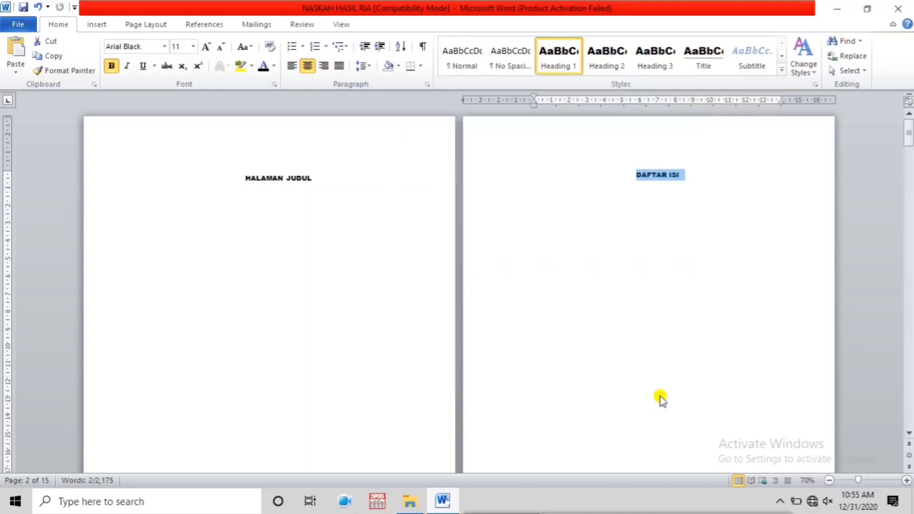
Apply the Heading 1 style to the HALAMAN JUDUL title on the first page.
{"action": "left_click", "coordinate": [673, 199]}
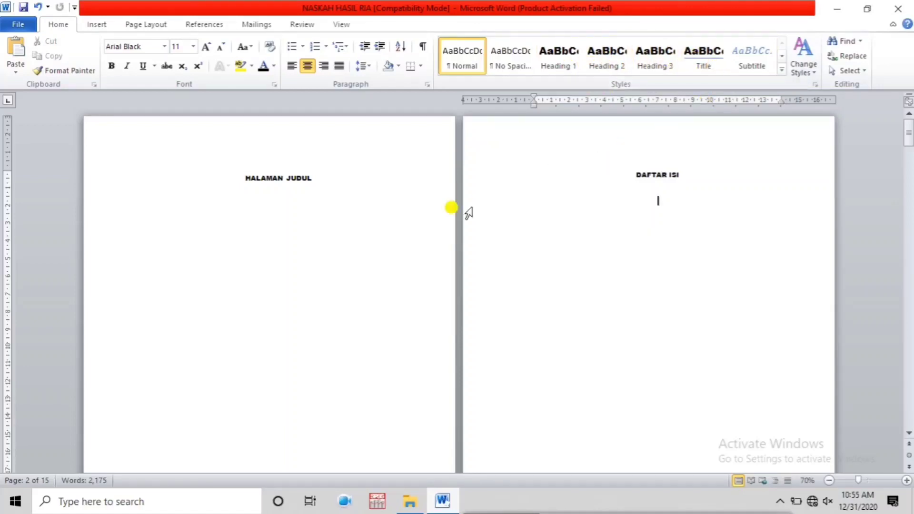
{"action": "scroll", "coordinate": [399, 280], "scroll_direction": "down", "scroll_amount": 3}
{"action": "scroll", "coordinate": [395, 276], "scroll_direction": "down", "scroll_amount": 2}
{"action": "scroll", "coordinate": [393, 265], "scroll_direction": "up", "scroll_amount": 5}
{"action": "left_click_drag", "start_coordinate": [239, 179], "coordinate": [323, 181]}
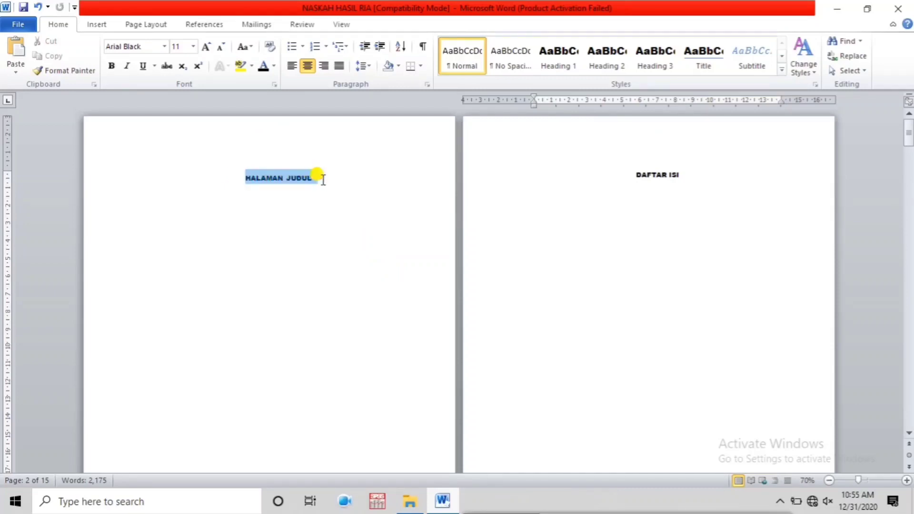
{"action": "left_click", "coordinate": [560, 61]}
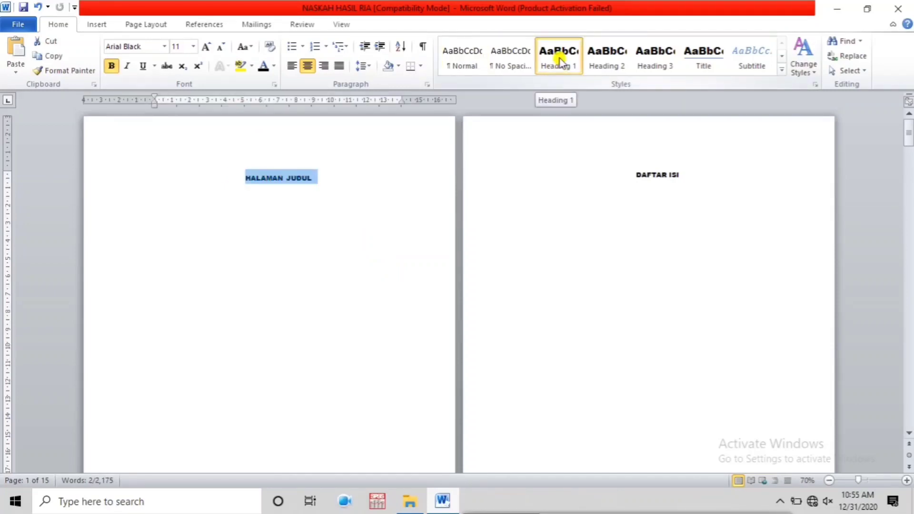
Apply the Heading 1 style to the DAFTAR ISI title on the second page.
{"action": "left_click", "coordinate": [628, 174]}
{"action": "left_click_drag", "start_coordinate": [628, 174], "coordinate": [690, 174]}
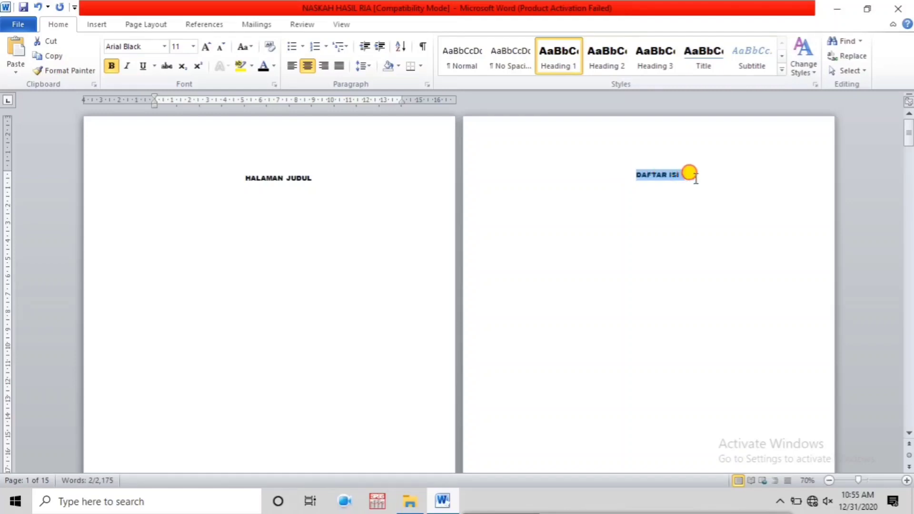
{"action": "left_click", "coordinate": [561, 64]}
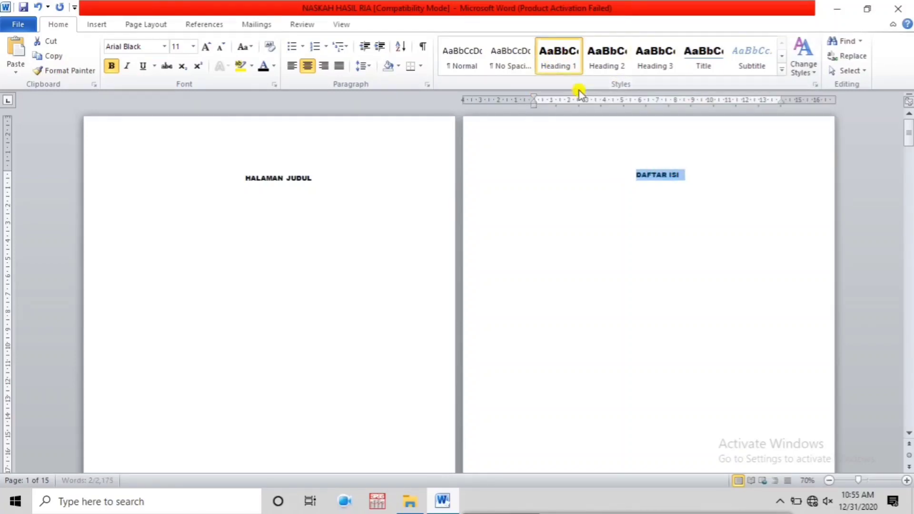
Apply the Heading 1 style to the BAB I PENDAHULUAN title and Heading 2 to its Latar Belakang subheading.
{"action": "scroll", "coordinate": [586, 192], "scroll_direction": "down", "scroll_amount": 10}
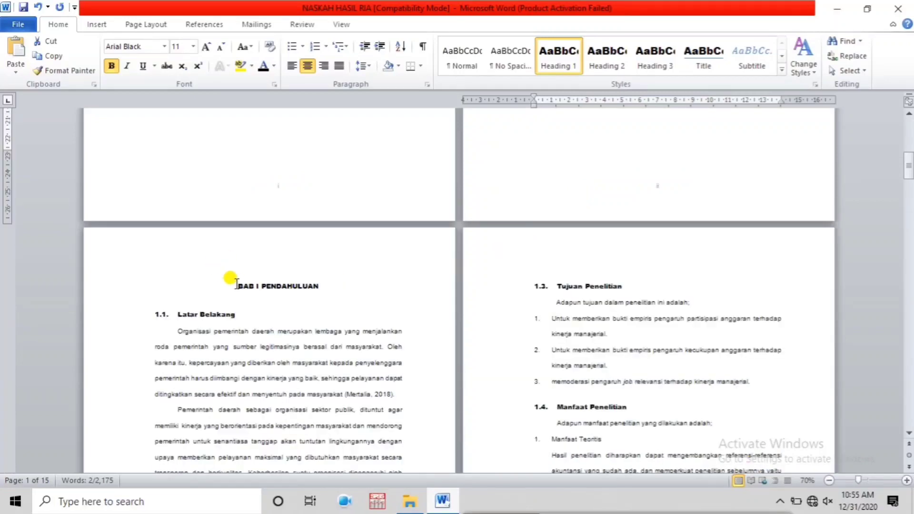
{"action": "left_click_drag", "start_coordinate": [237, 285], "coordinate": [360, 284]}
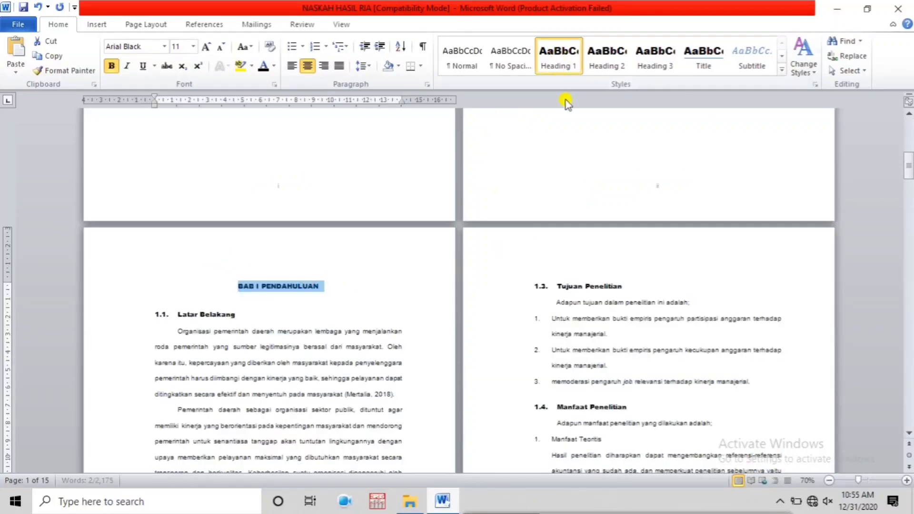
{"action": "scroll", "coordinate": [422, 220], "scroll_direction": "down", "scroll_amount": 2}
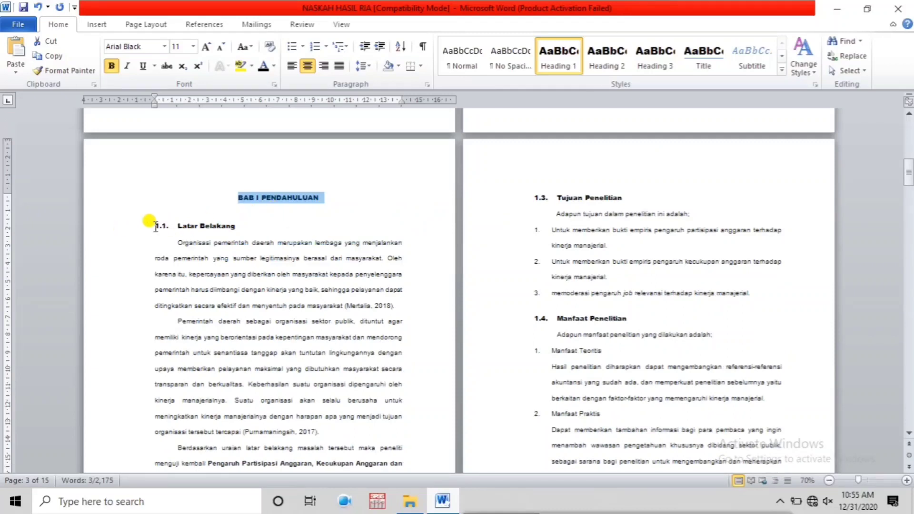
{"action": "left_click_drag", "start_coordinate": [178, 225], "coordinate": [240, 225]}
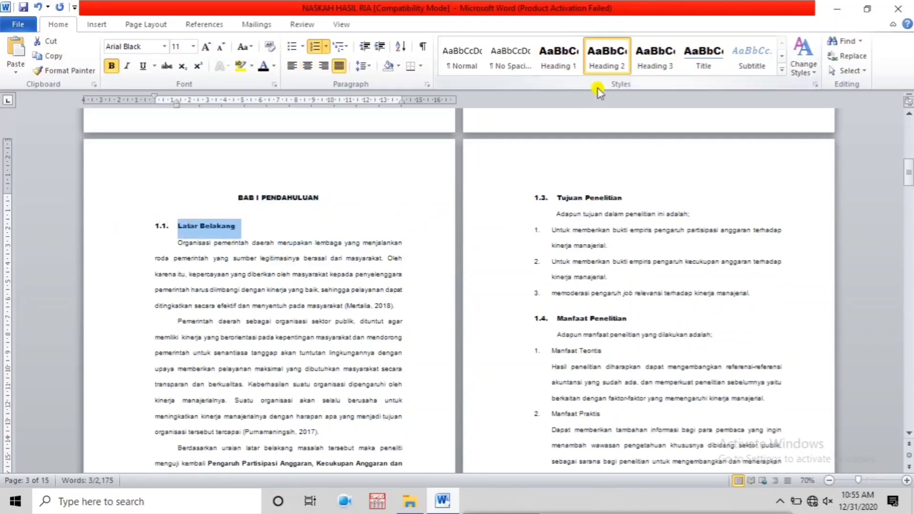
{"action": "left_click", "coordinate": [605, 60]}
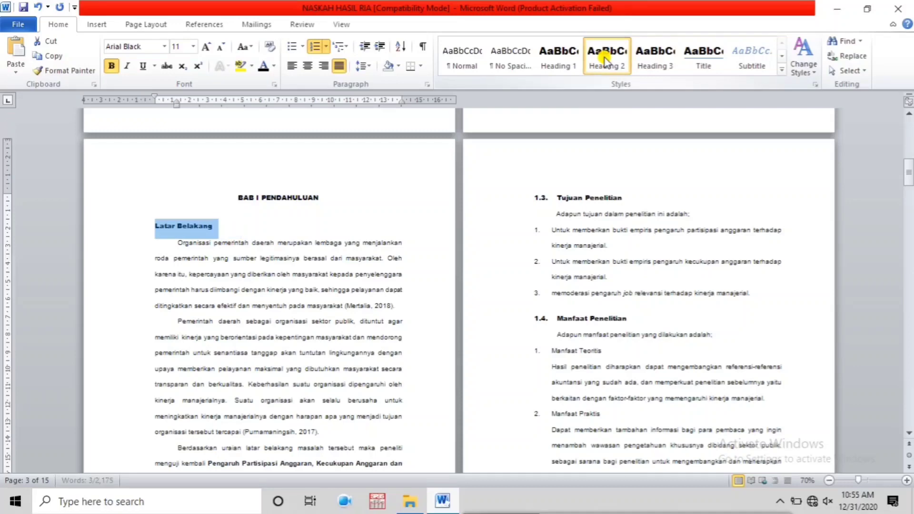
Apply the Heading 2 style to the Rumusan Masalah subheading in BAB I.
{"action": "scroll", "coordinate": [495, 199], "scroll_direction": "down", "scroll_amount": 2}
{"action": "scroll", "coordinate": [495, 199], "scroll_direction": "down", "scroll_amount": 2}
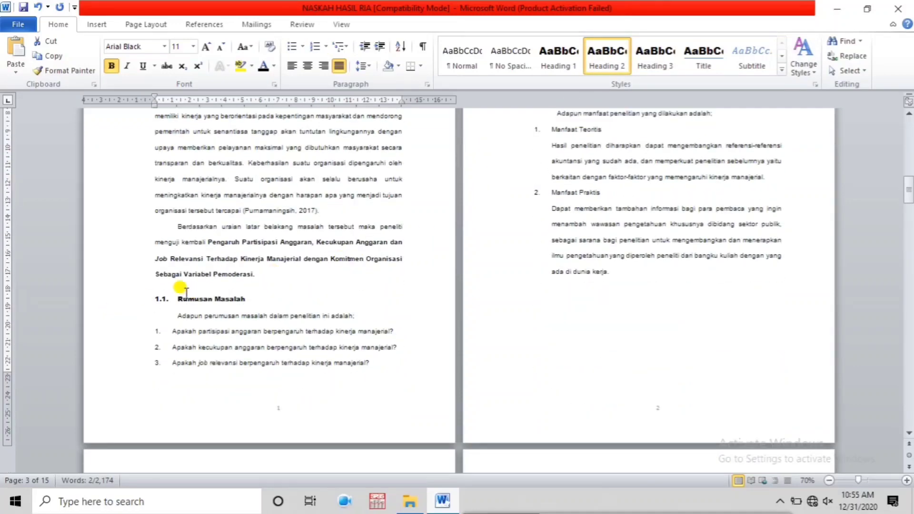
{"action": "left_click_drag", "start_coordinate": [172, 299], "coordinate": [272, 294]}
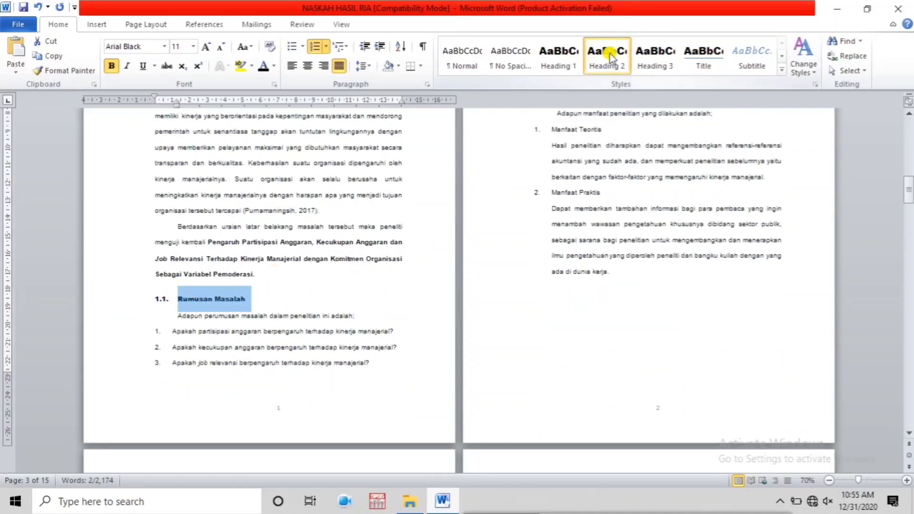
{"action": "left_click", "coordinate": [599, 71]}
Apply the Heading 2 style to the Tujuan Penelitian and Manfaat Penelitian subheadings in BAB I.
{"action": "scroll", "coordinate": [643, 174], "scroll_direction": "up", "scroll_amount": 5}
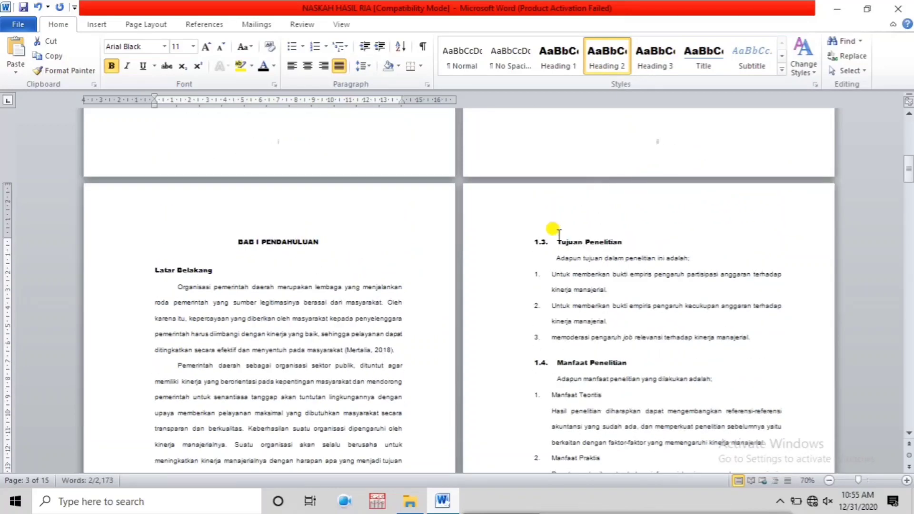
{"action": "left_click_drag", "start_coordinate": [559, 241], "coordinate": [619, 242]}
{"action": "left_click", "coordinate": [607, 57]}
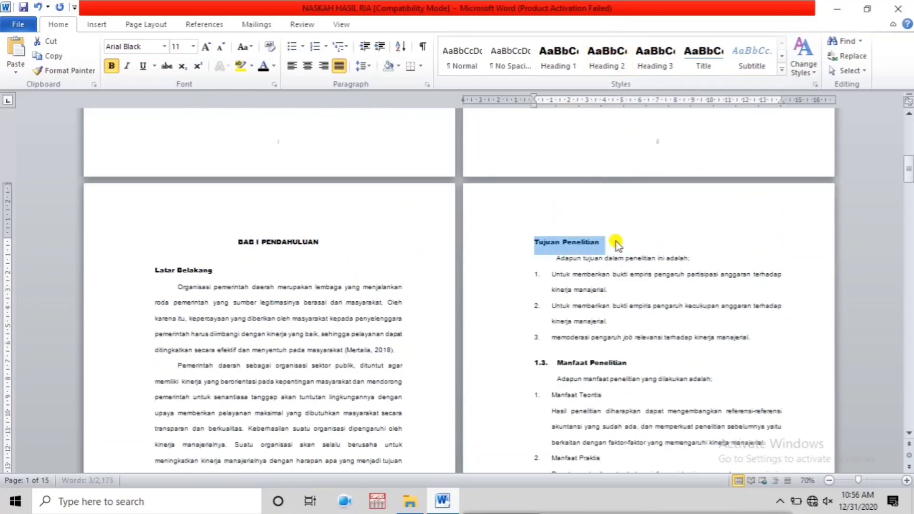
{"action": "scroll", "coordinate": [571, 235], "scroll_direction": "down", "scroll_amount": 3}
{"action": "left_click_drag", "start_coordinate": [554, 230], "coordinate": [605, 230]}
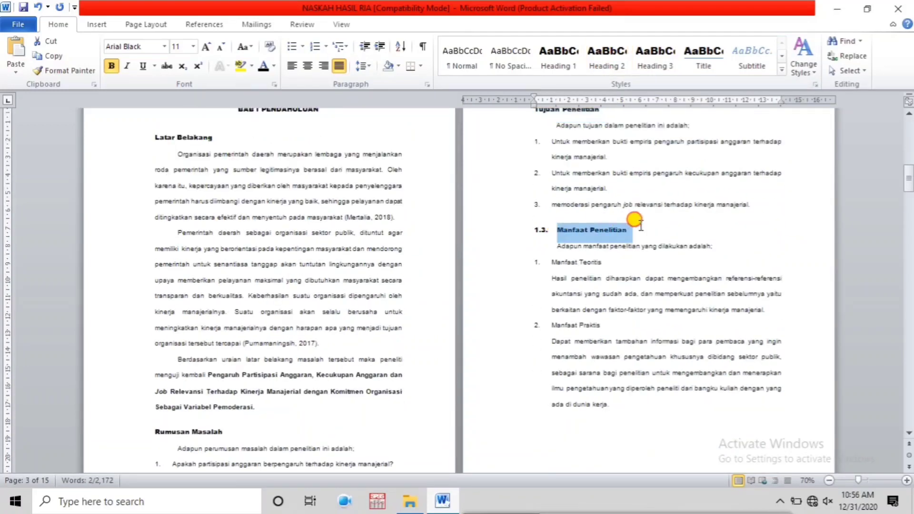
{"action": "left_click", "coordinate": [601, 59]}
Apply the Heading 1 style to the BAB II KERANGKA TEORITIK chapter title.
{"action": "scroll", "coordinate": [588, 177], "scroll_direction": "down", "scroll_amount": 3}
{"action": "scroll", "coordinate": [585, 171], "scroll_direction": "down", "scroll_amount": 8}
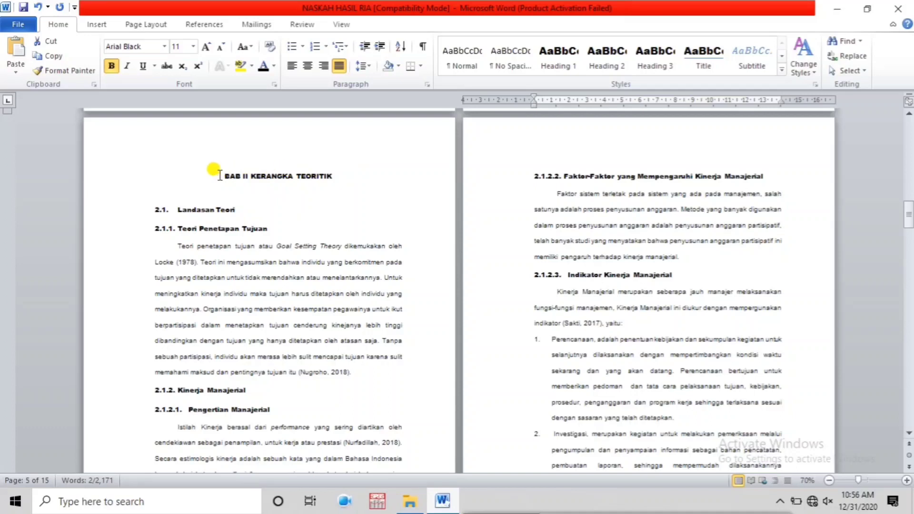
{"action": "left_click_drag", "start_coordinate": [219, 176], "coordinate": [350, 174]}
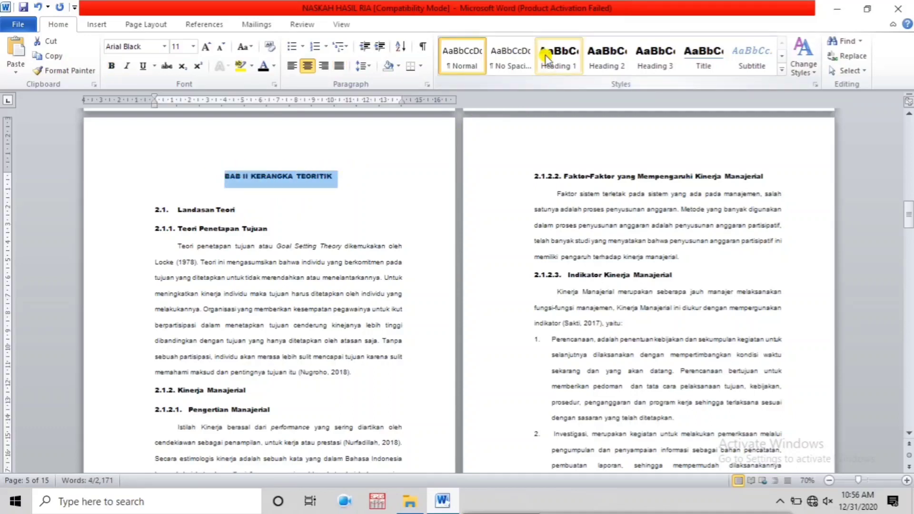
{"action": "left_click", "coordinate": [547, 58]}
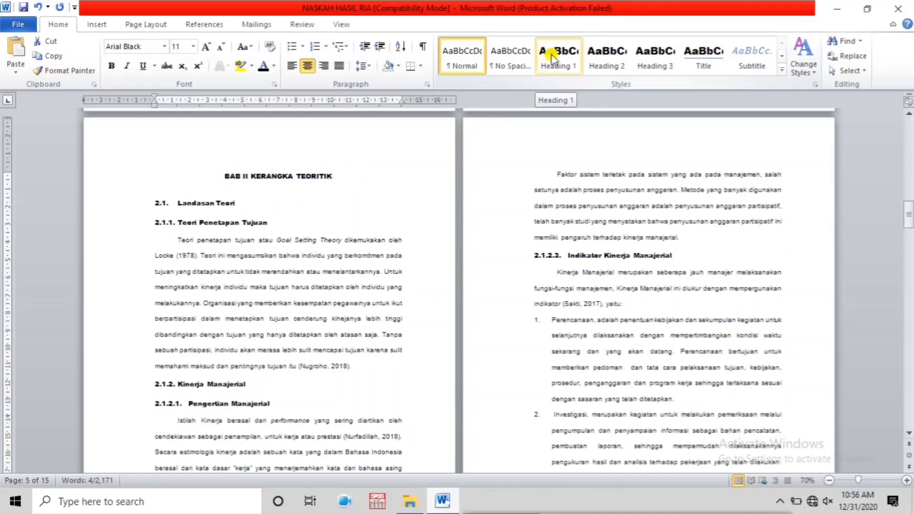
{"action": "left_click", "coordinate": [552, 55]}
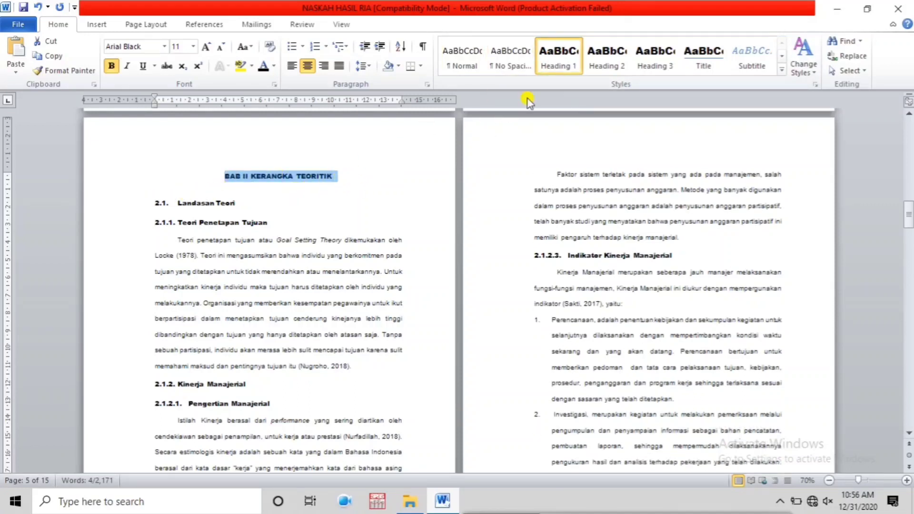
Apply the Heading 2 style to the Landasan Teori subheading in BAB II.
{"action": "left_click", "coordinate": [232, 205]}
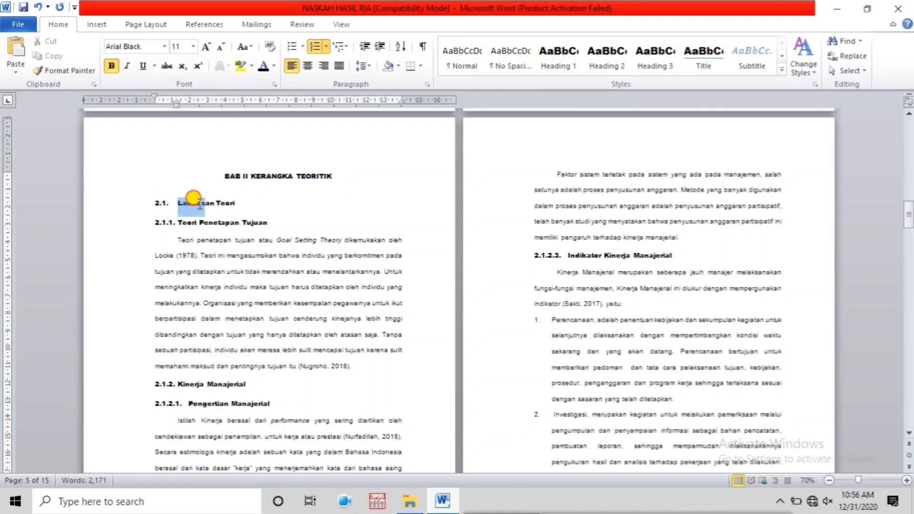
{"action": "left_click_drag", "start_coordinate": [178, 203], "coordinate": [265, 203]}
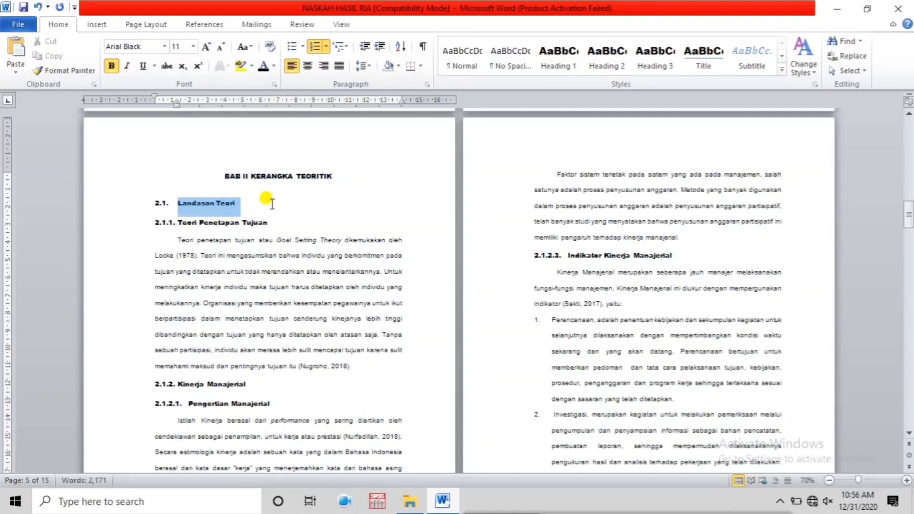
{"action": "left_click", "coordinate": [607, 60]}
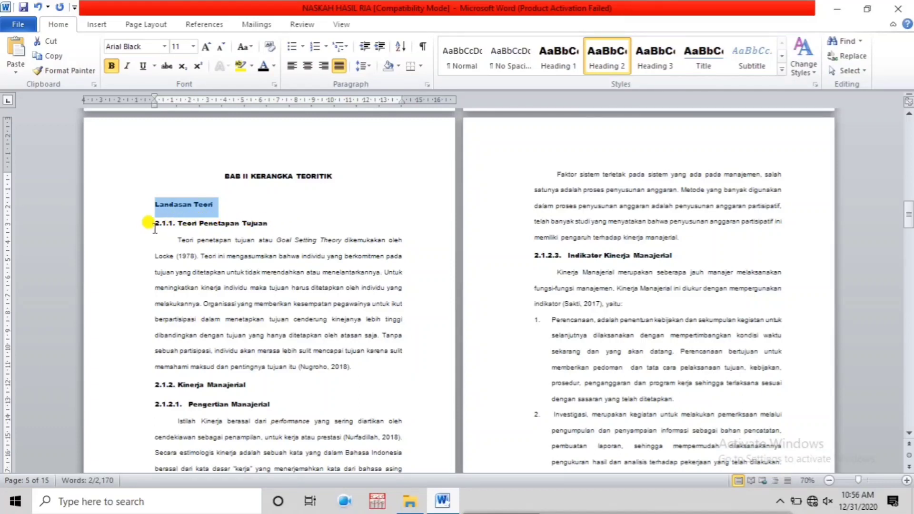
Apply the Heading 3 style to the Teori Penetapan Tujuan and Kinerja Manajerial subheadings in BAB II.
{"action": "left_click_drag", "start_coordinate": [153, 224], "coordinate": [294, 221]}
{"action": "left_click", "coordinate": [659, 59]}
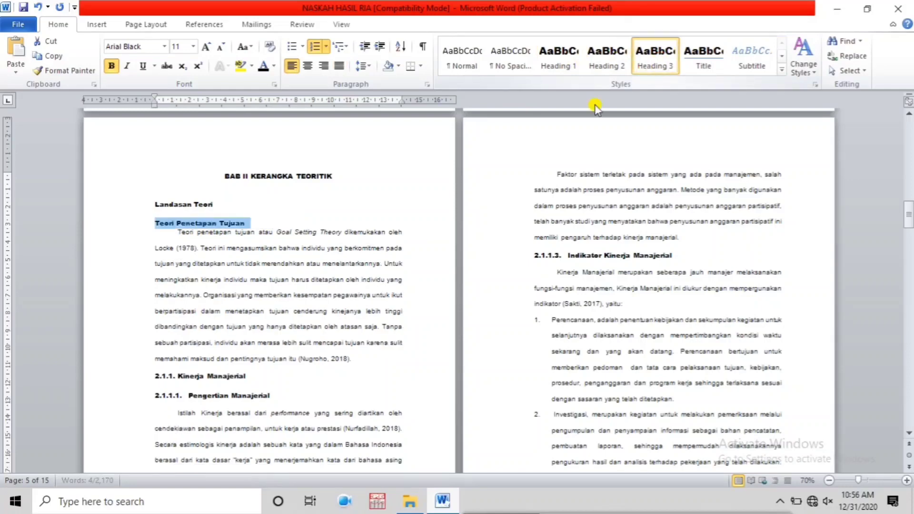
{"action": "scroll", "coordinate": [595, 114], "scroll_direction": "down", "scroll_amount": 3}
{"action": "left_click", "coordinate": [153, 266]}
{"action": "left_click_drag", "start_coordinate": [153, 265], "coordinate": [261, 262]}
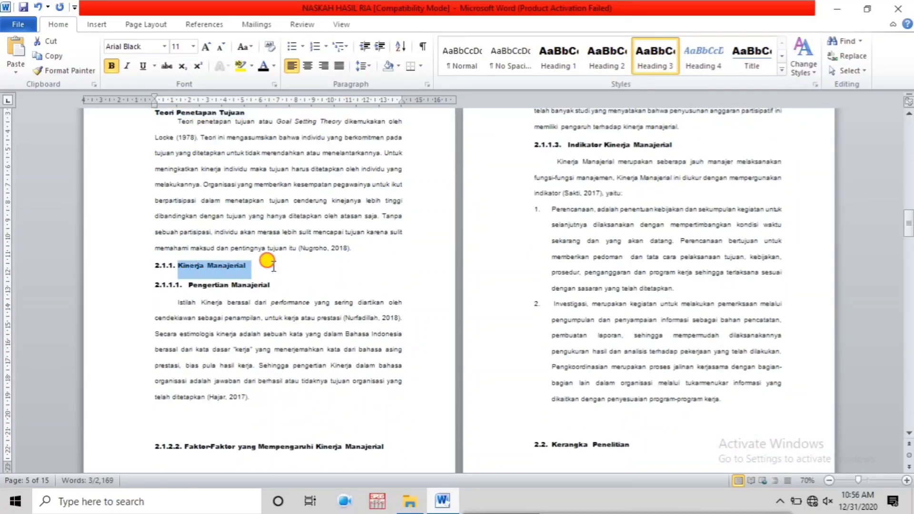
{"action": "left_click", "coordinate": [655, 56]}
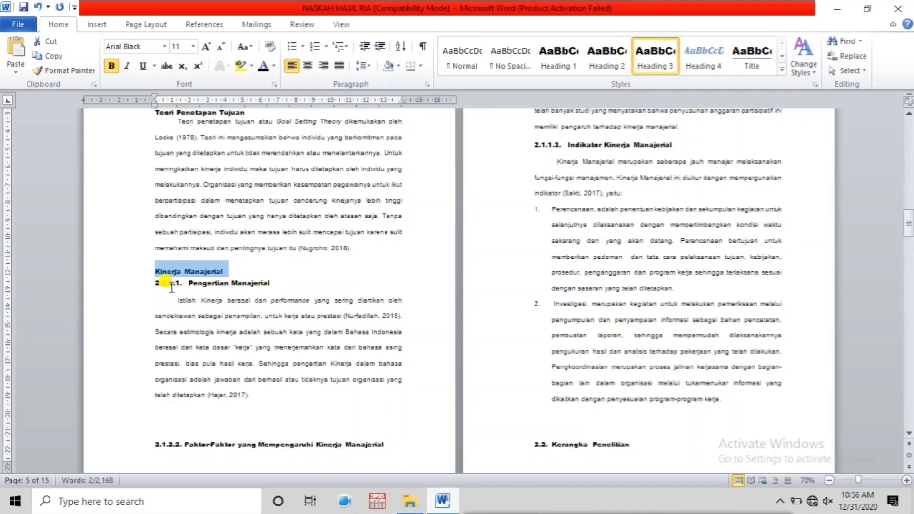
Select the Pengertian Manajerial subheading and modify the Heading 4 style to Arial Black, size 11, Automatic font color, without italics.
{"action": "left_click_drag", "start_coordinate": [276, 282], "coordinate": [147, 282]}
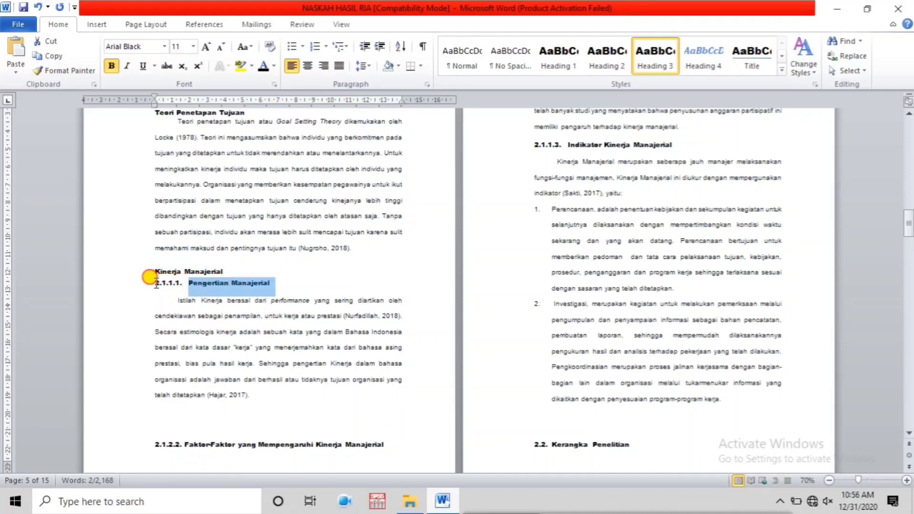
{"action": "right_click", "coordinate": [701, 54]}
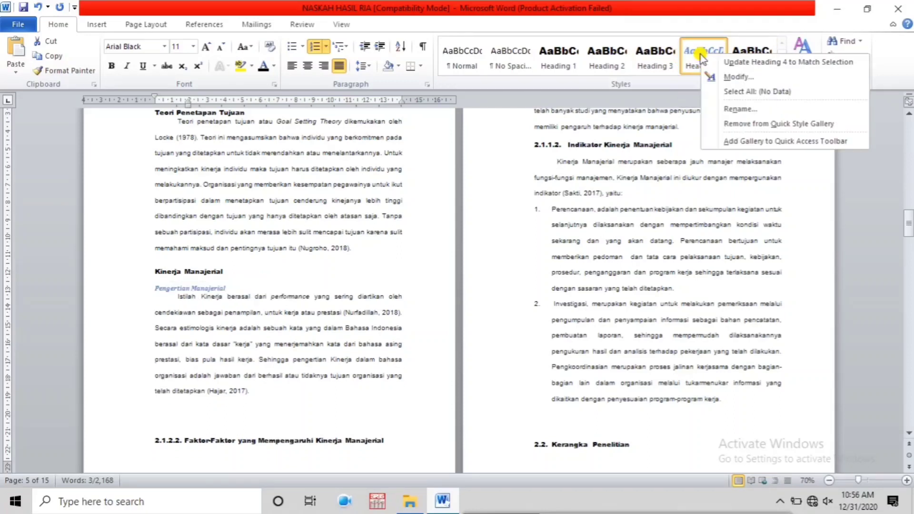
{"action": "left_click", "coordinate": [735, 76]}
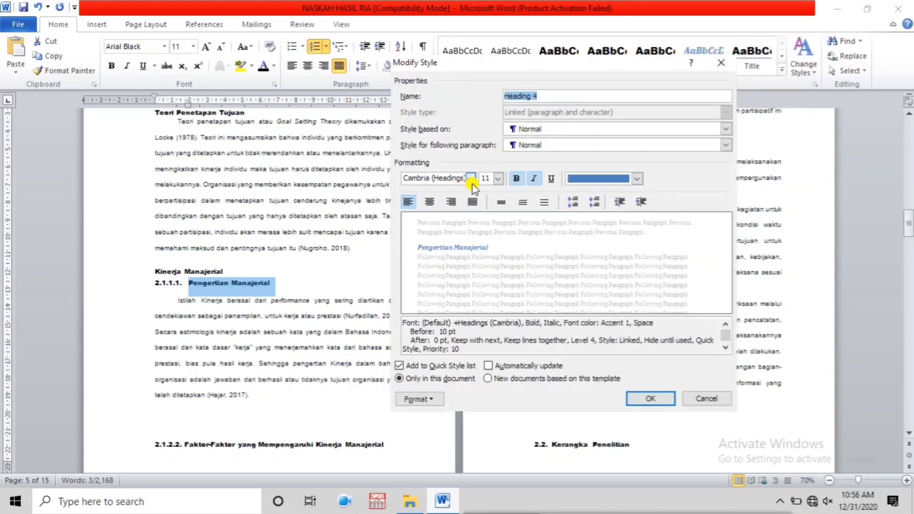
{"action": "left_click", "coordinate": [471, 180]}
{"action": "left_click", "coordinate": [452, 224]}
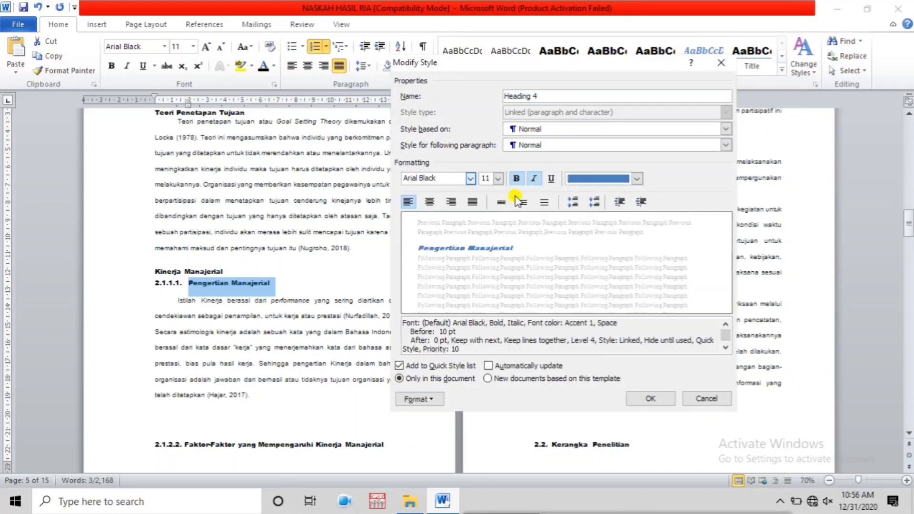
{"action": "left_click", "coordinate": [499, 179]}
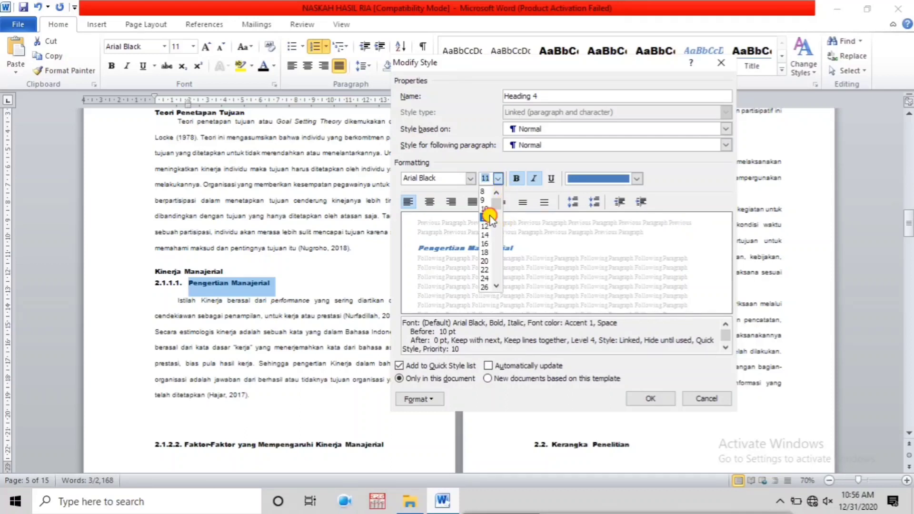
{"action": "left_click", "coordinate": [489, 217]}
{"action": "left_click", "coordinate": [636, 179]}
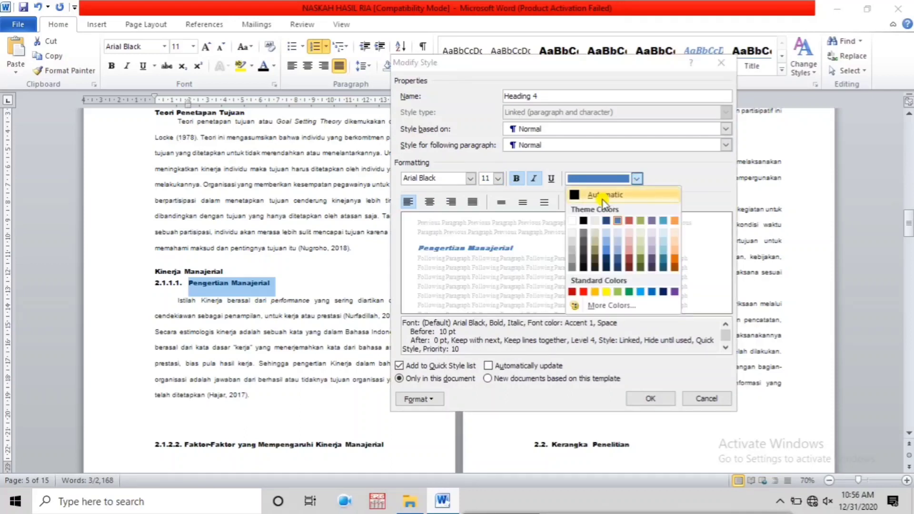
{"action": "left_click", "coordinate": [576, 195]}
{"action": "left_click", "coordinate": [534, 179]}
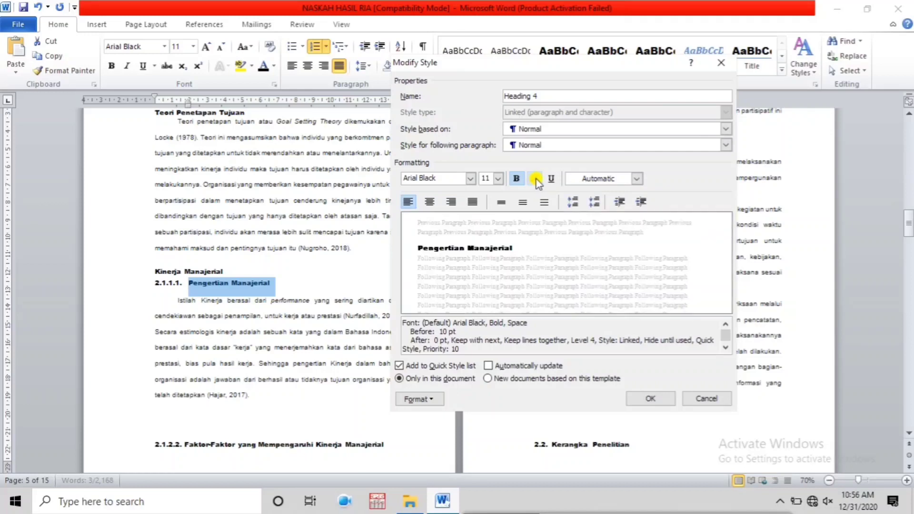
{"action": "left_click", "coordinate": [535, 179]}
{"action": "left_click", "coordinate": [535, 180]}
{"action": "left_click", "coordinate": [648, 400]}
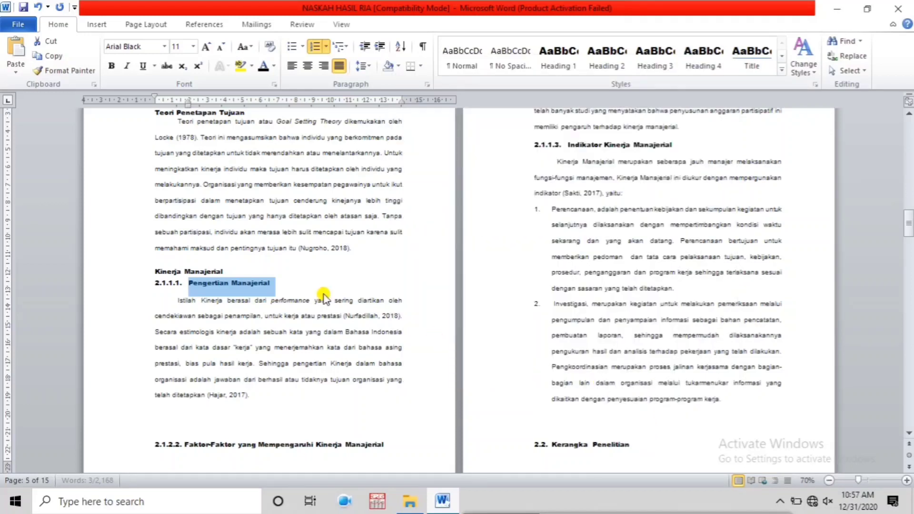
Apply the Heading 4 style to the Pengertian Manajerial and Faktor-Faktor yang Mempengaruhi Kinerja Manajerial subheadings.
{"action": "left_click", "coordinate": [702, 56]}
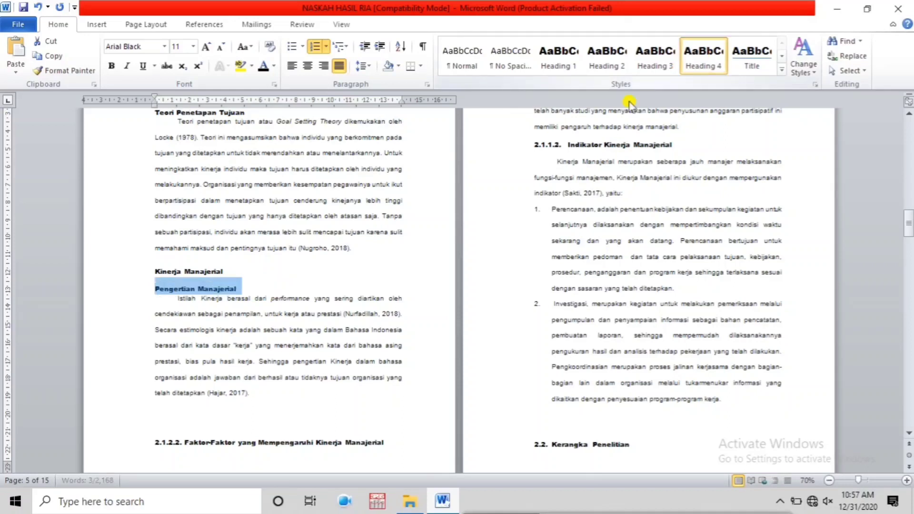
{"action": "scroll", "coordinate": [300, 392], "scroll_direction": "down", "scroll_amount": 4}
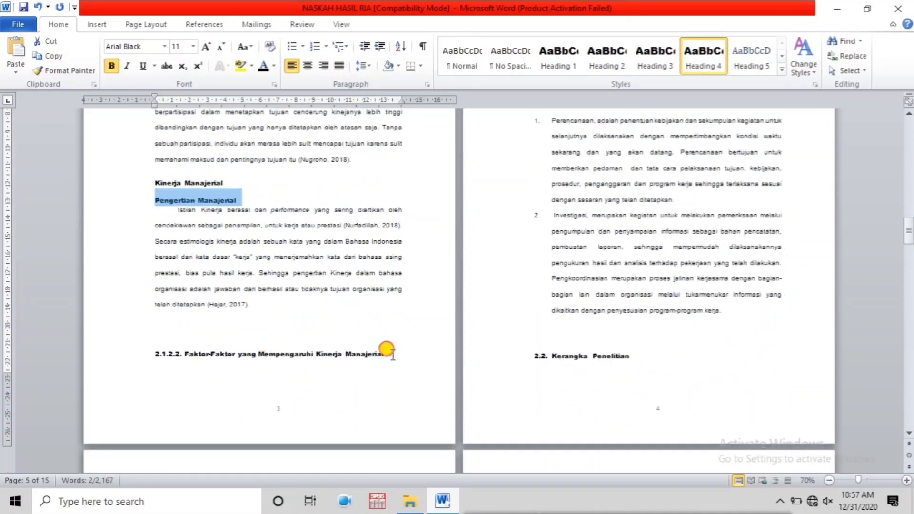
{"action": "left_click_drag", "start_coordinate": [387, 353], "coordinate": [161, 337]}
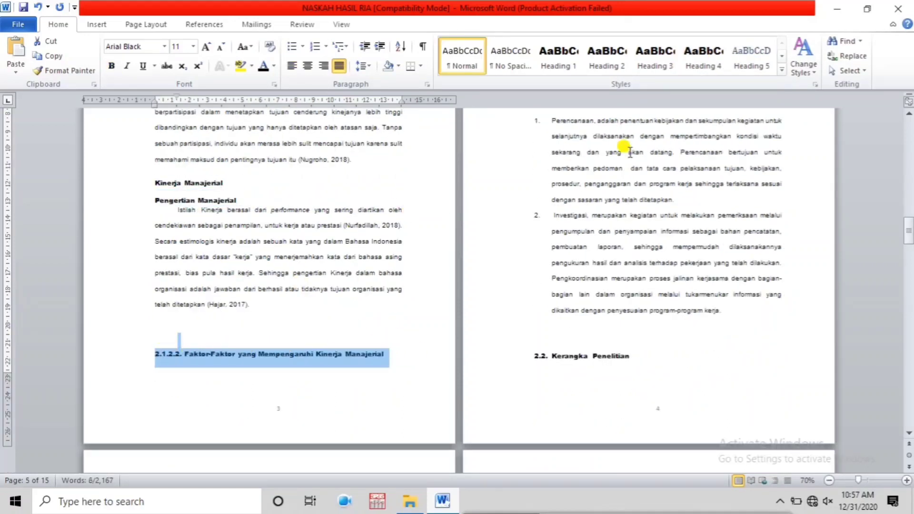
{"action": "left_click", "coordinate": [353, 344]}
{"action": "left_click_drag", "start_coordinate": [388, 355], "coordinate": [155, 358]}
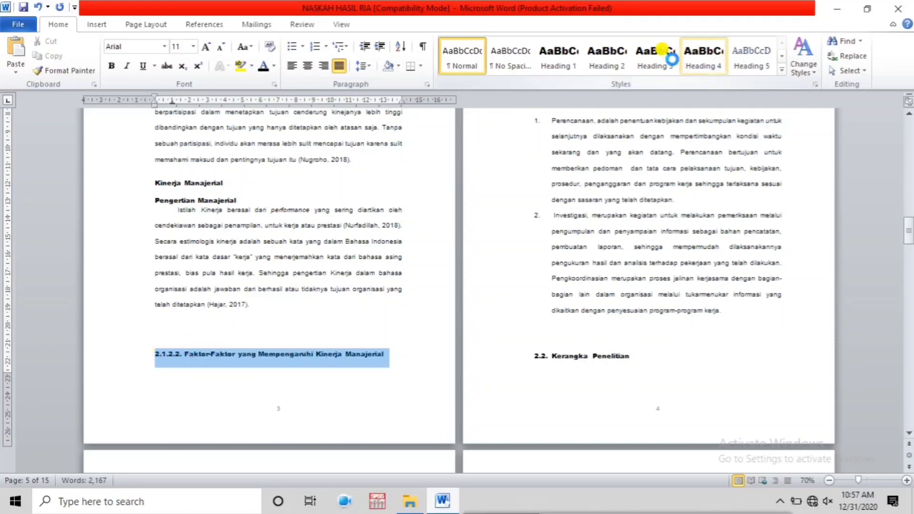
{"action": "left_click", "coordinate": [702, 61]}
Apply the Heading 4 style to the Indikator Kinerja Manajerial subheading in BAB II.
{"action": "scroll", "coordinate": [673, 249], "scroll_direction": "up", "scroll_amount": 3}
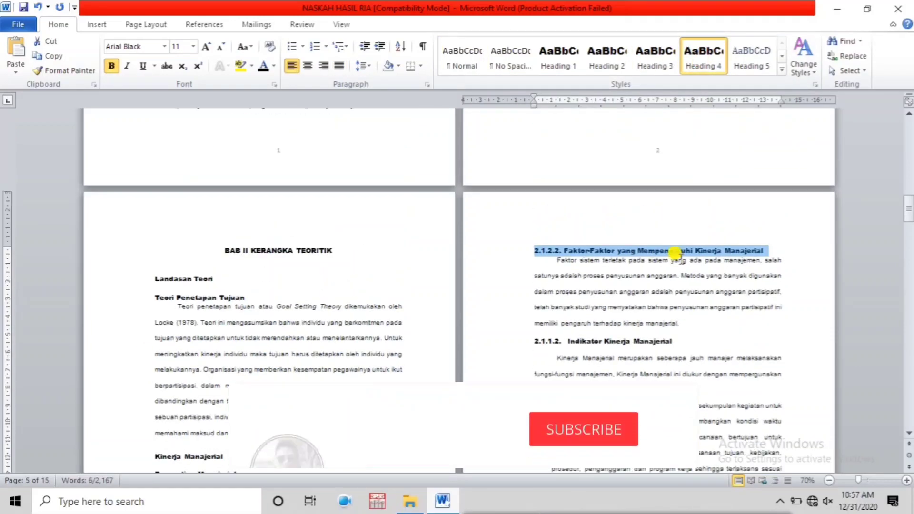
{"action": "left_click_drag", "start_coordinate": [679, 341], "coordinate": [528, 346]}
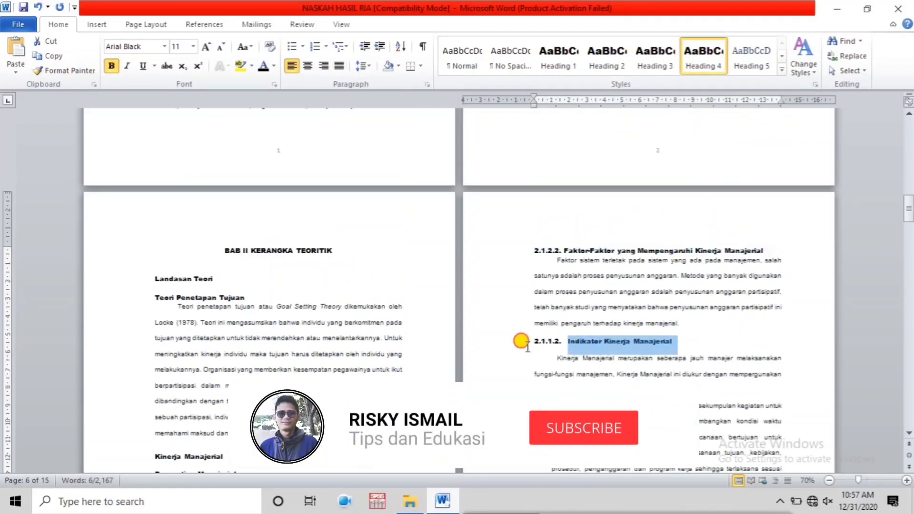
{"action": "left_click", "coordinate": [701, 57]}
{"action": "scroll", "coordinate": [703, 143], "scroll_direction": "down", "scroll_amount": 5}
{"action": "scroll", "coordinate": [708, 162], "scroll_direction": "down", "scroll_amount": 1}
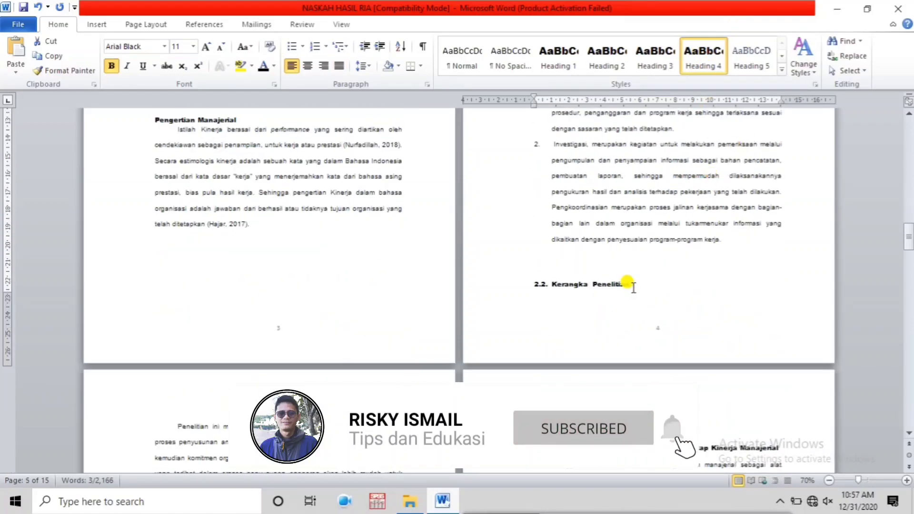
Push the 2.2 Kerangka Penelitian subheading onto the following page, directly above its text, and apply the Heading 2 style to it.
{"action": "left_click", "coordinate": [589, 265]}
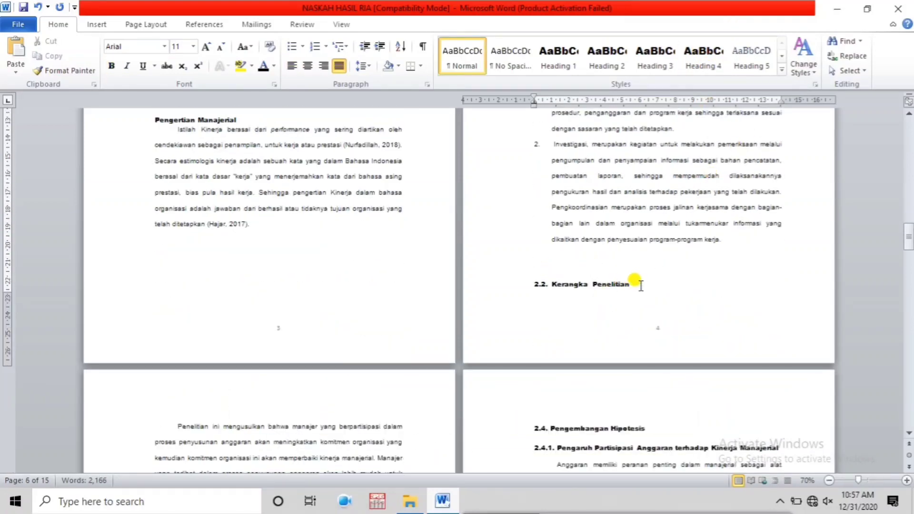
{"action": "key", "text": "ctrl+Return"}
{"action": "scroll", "coordinate": [356, 281], "scroll_direction": "down", "scroll_amount": 2}
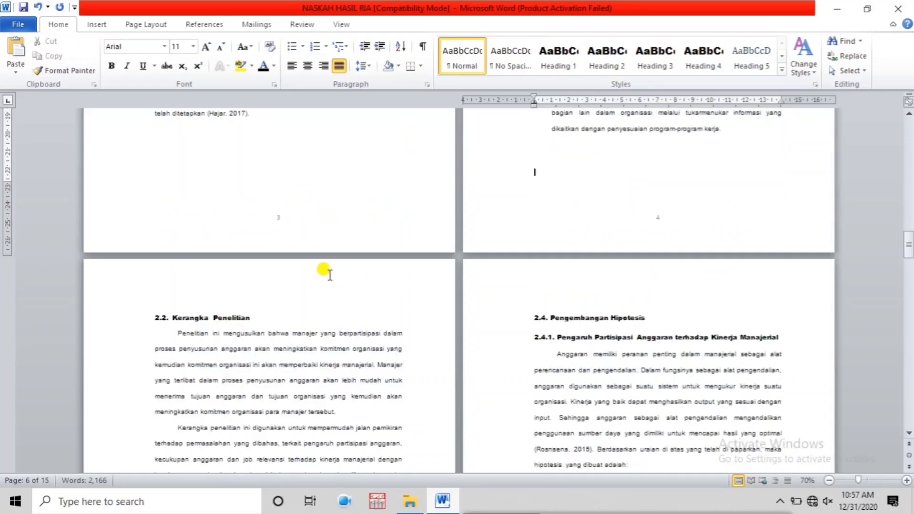
{"action": "left_click_drag", "start_coordinate": [259, 318], "coordinate": [167, 323]}
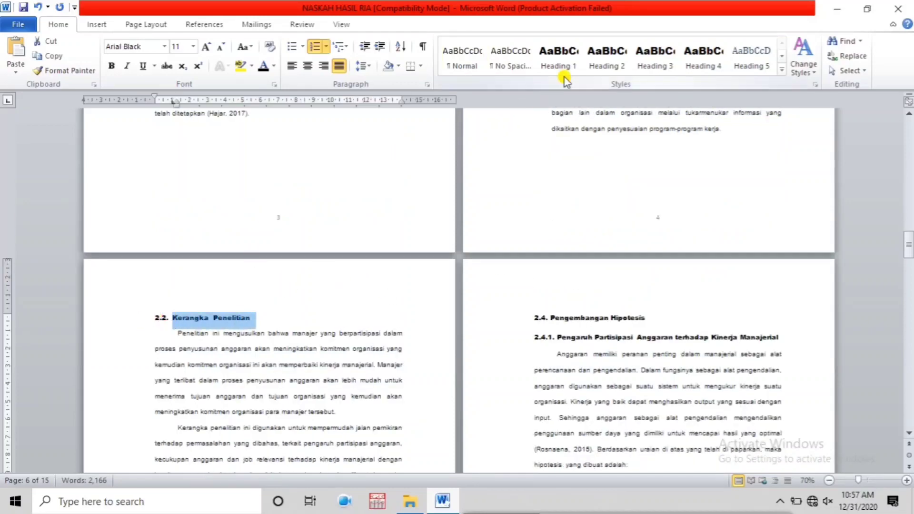
{"action": "left_click", "coordinate": [607, 55]}
Apply the Heading 2 style to the 2.4 Pengembangan Hipotesis subheading in BAB II.
{"action": "scroll", "coordinate": [291, 280], "scroll_direction": "down", "scroll_amount": 8}
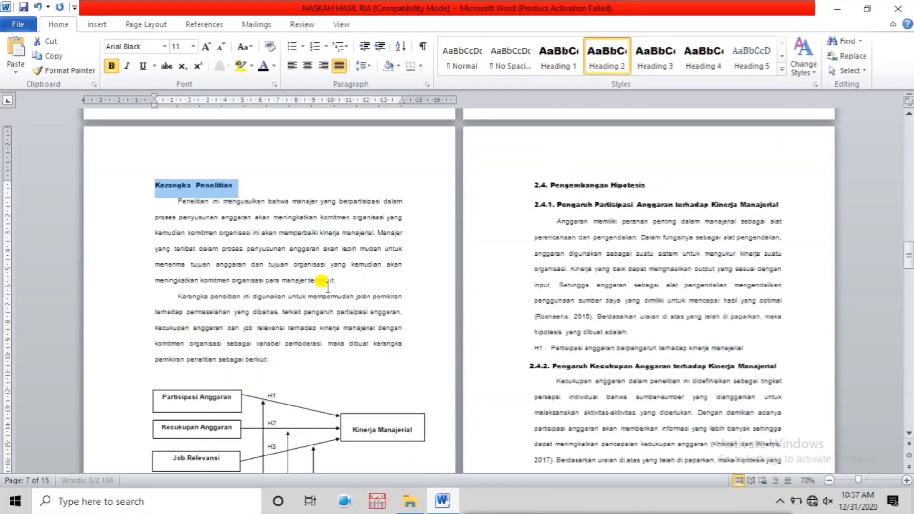
{"action": "scroll", "coordinate": [432, 284], "scroll_direction": "up", "scroll_amount": 6}
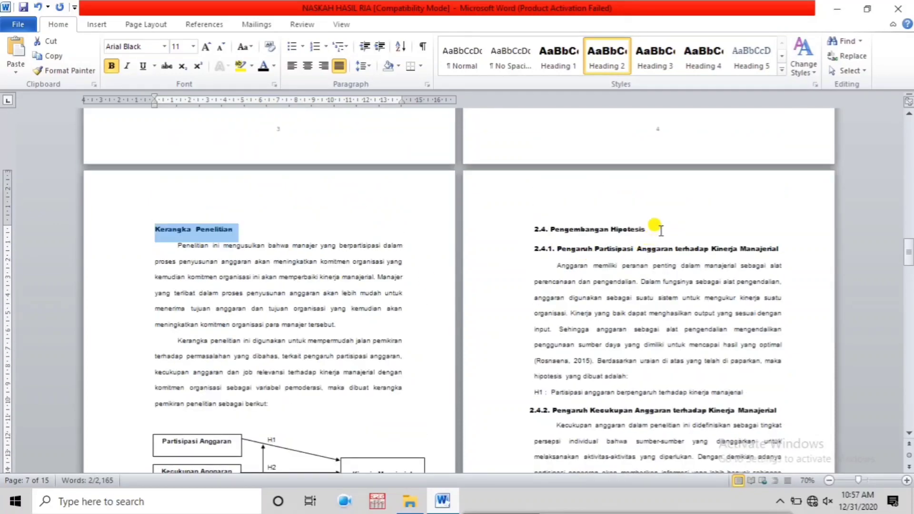
{"action": "left_click_drag", "start_coordinate": [661, 230], "coordinate": [496, 230]}
{"action": "left_click", "coordinate": [607, 54]}
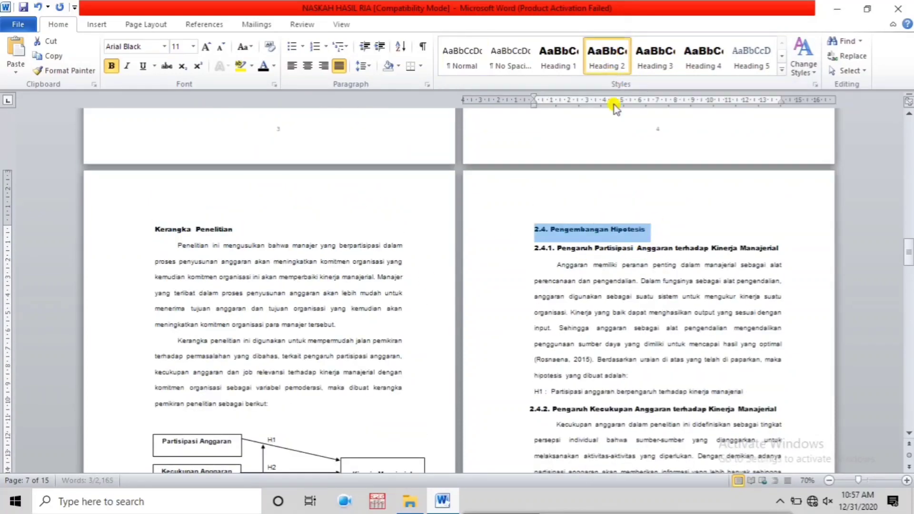
Apply the Heading 3 style to the three hypothesis subheadings 2.4.1, 2.4.2 and 2.4.3 on Partisipasi Anggaran, Kecukupan Anggaran and Job Relevansi.
{"action": "scroll", "coordinate": [598, 200], "scroll_direction": "down", "scroll_amount": 5}
{"action": "scroll", "coordinate": [553, 147], "scroll_direction": "up", "scroll_amount": 3}
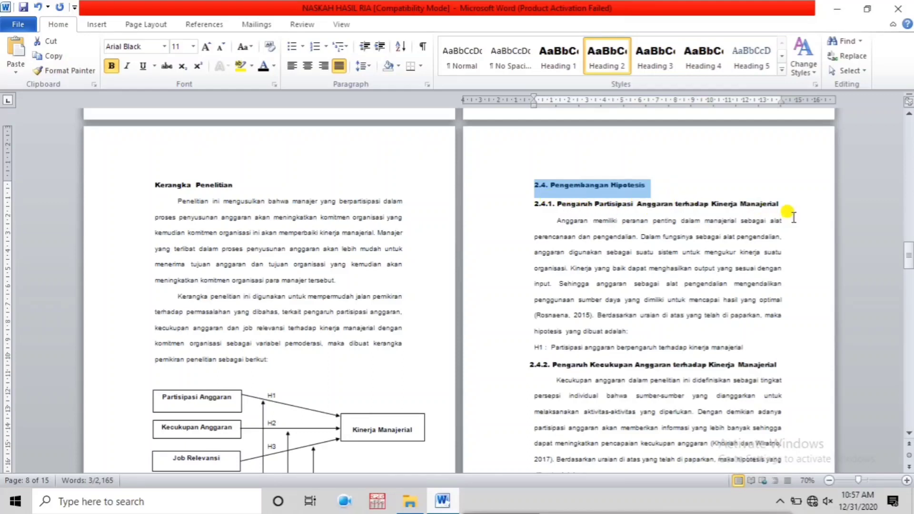
{"action": "left_click_drag", "start_coordinate": [790, 209], "coordinate": [507, 209]}
{"action": "left_click", "coordinate": [651, 59]}
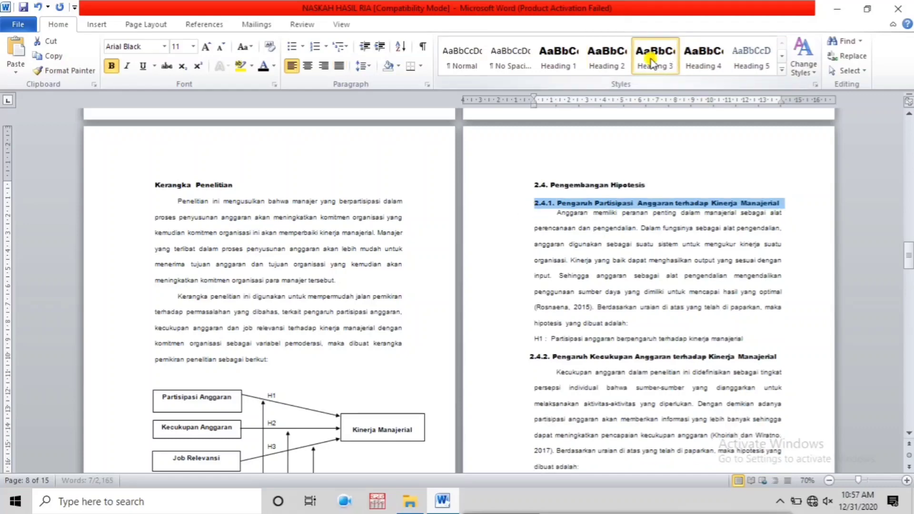
{"action": "scroll", "coordinate": [606, 240], "scroll_direction": "down", "scroll_amount": 5}
{"action": "left_click_drag", "start_coordinate": [790, 224], "coordinate": [520, 221]}
{"action": "left_click", "coordinate": [651, 60]}
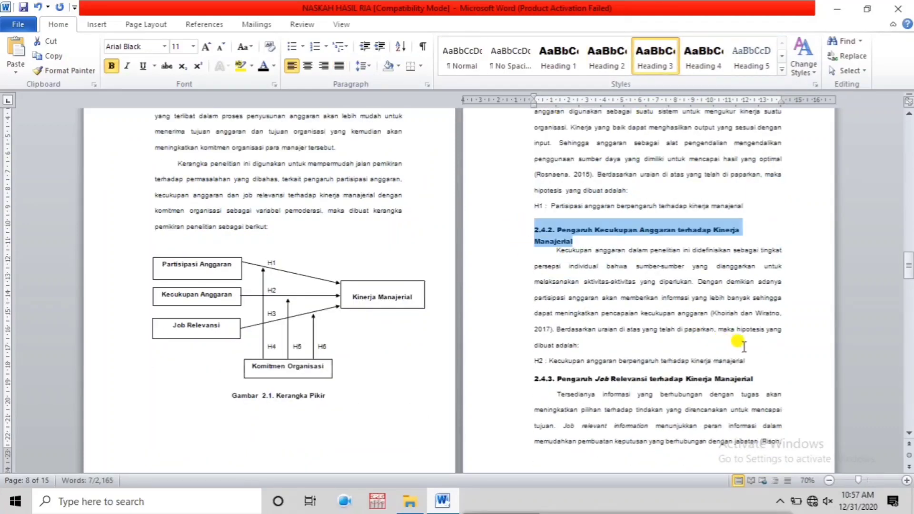
{"action": "left_click_drag", "start_coordinate": [761, 380], "coordinate": [528, 378]}
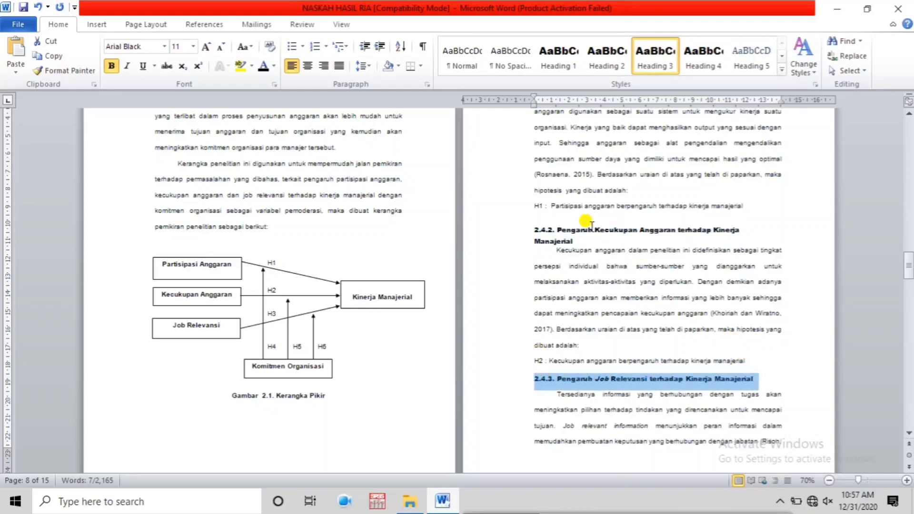
{"action": "left_click", "coordinate": [654, 56]}
Apply the Heading 1 style to the BAB III METODE PENELITIAN chapter title.
{"action": "scroll", "coordinate": [587, 245], "scroll_direction": "down", "scroll_amount": 6}
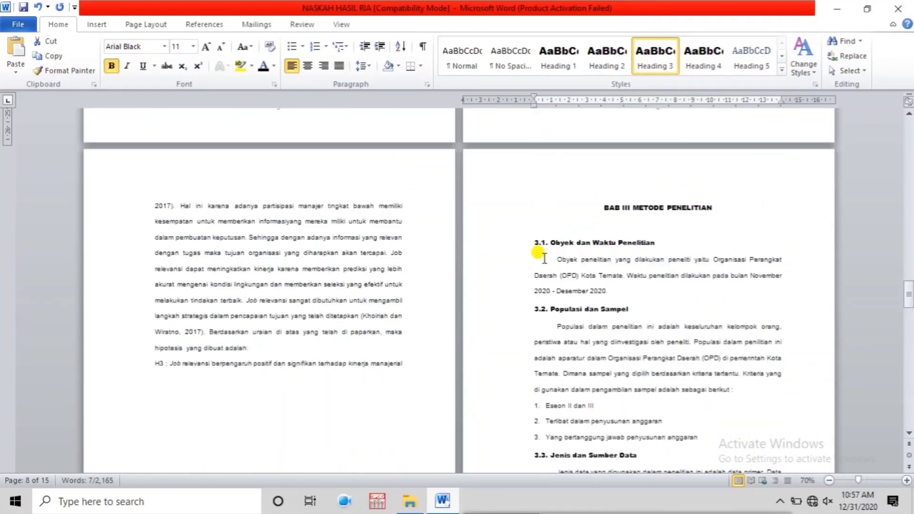
{"action": "left_click", "coordinate": [592, 200]}
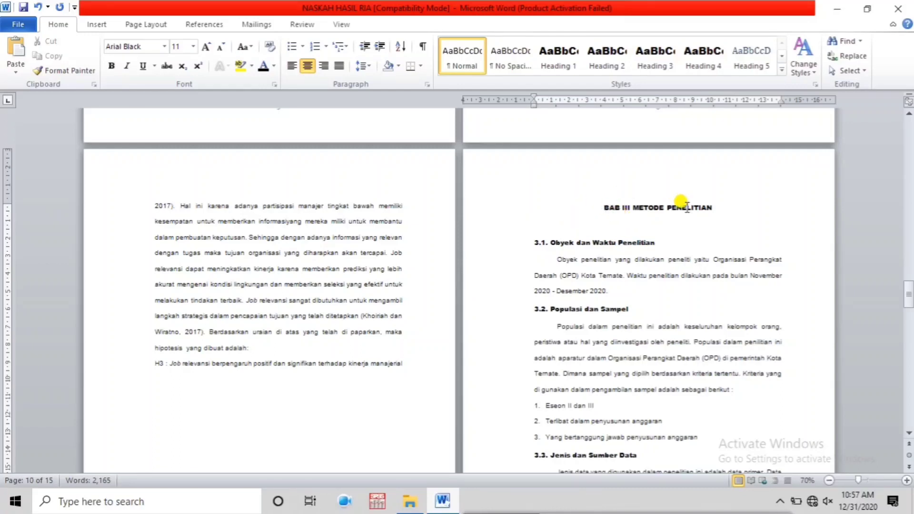
{"action": "left_click_drag", "start_coordinate": [714, 208], "coordinate": [595, 207]}
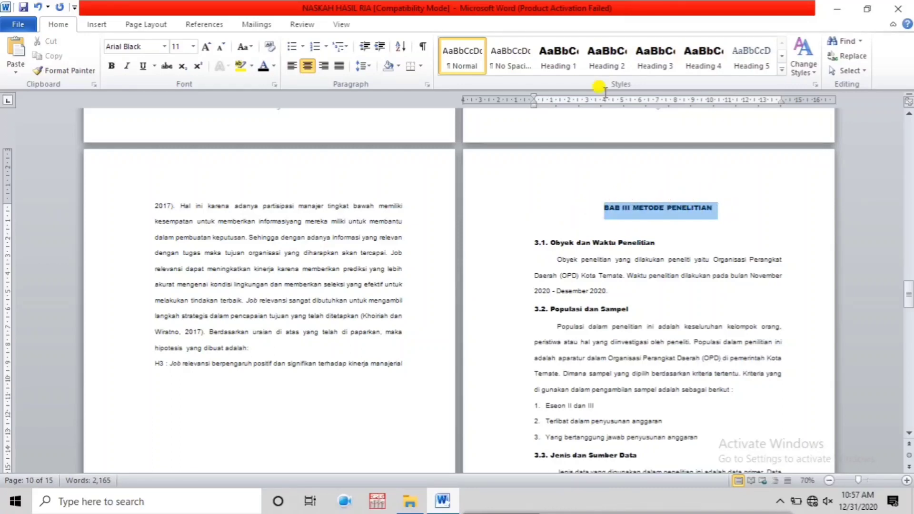
{"action": "left_click", "coordinate": [559, 56]}
Apply the Heading 2 style to the 3.1 Obyek dan Waktu Penelitian and 3.2 Populasi dan Sampel subheadings.
{"action": "left_click_drag", "start_coordinate": [667, 237], "coordinate": [509, 224]}
{"action": "left_click", "coordinate": [555, 237]}
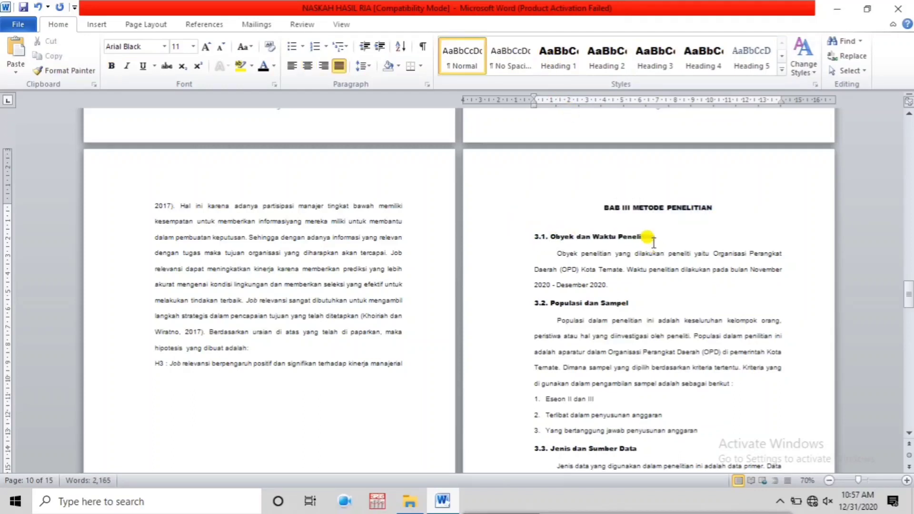
{"action": "left_click_drag", "start_coordinate": [654, 241], "coordinate": [529, 226]}
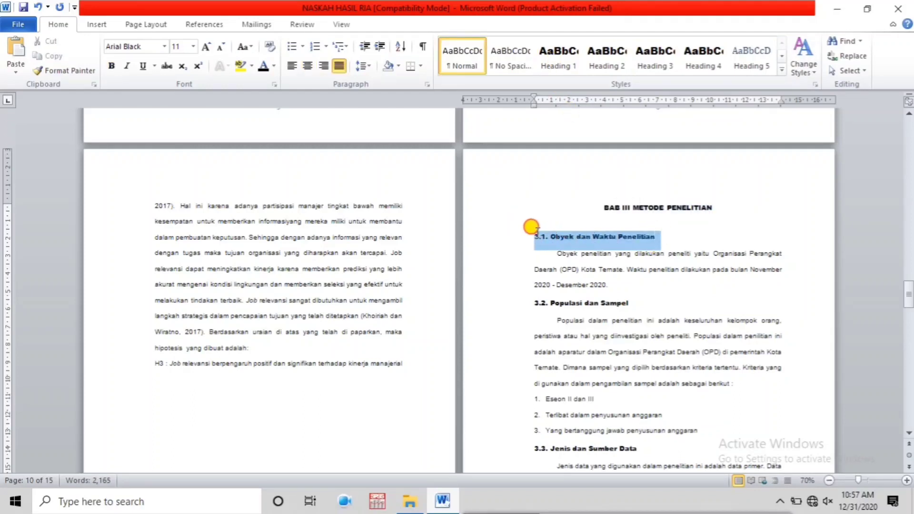
{"action": "left_click", "coordinate": [607, 54]}
{"action": "scroll", "coordinate": [618, 239], "scroll_direction": "down", "scroll_amount": 2}
{"action": "left_click_drag", "start_coordinate": [634, 192], "coordinate": [529, 191]}
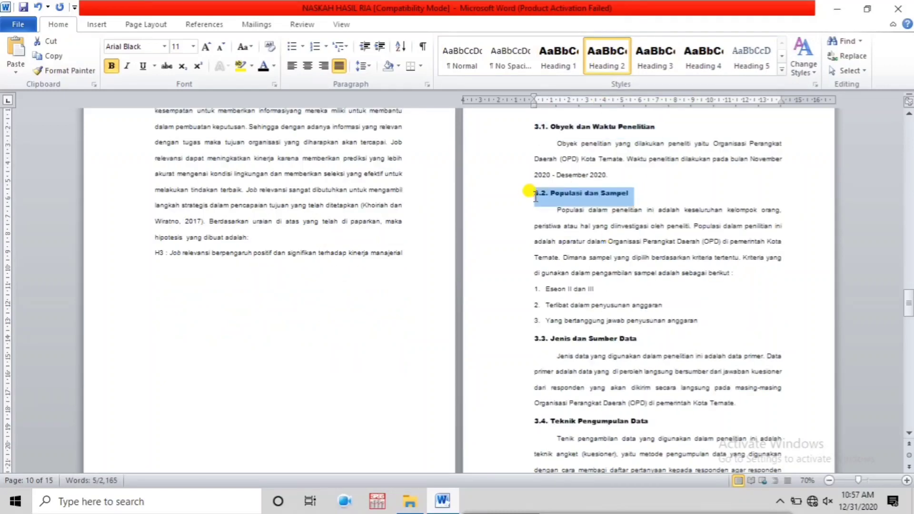
{"action": "left_click", "coordinate": [607, 54]}
Apply the Heading 2 style to the 3.3 Jenis dan Sumber Data and 3.4 Teknik Pengumpulan Data subheadings.
{"action": "scroll", "coordinate": [595, 233], "scroll_direction": "down", "scroll_amount": 3}
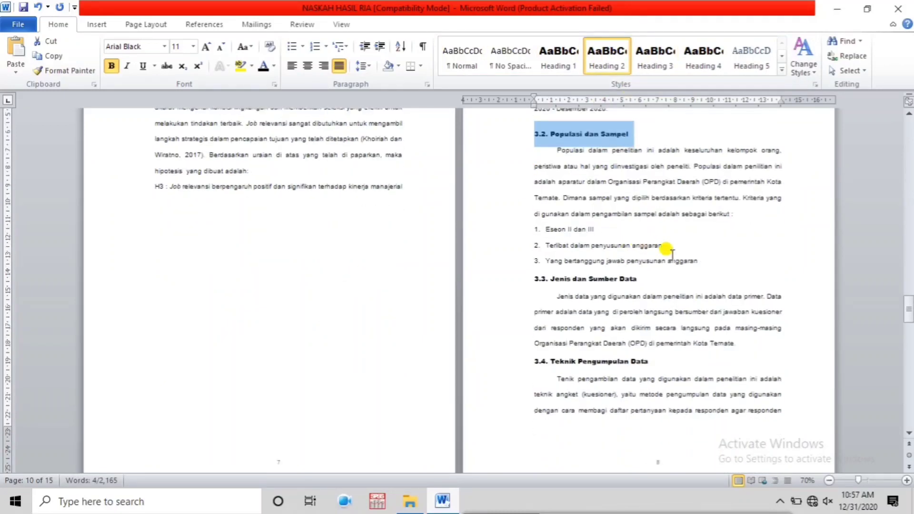
{"action": "left_click_drag", "start_coordinate": [656, 280], "coordinate": [516, 284]}
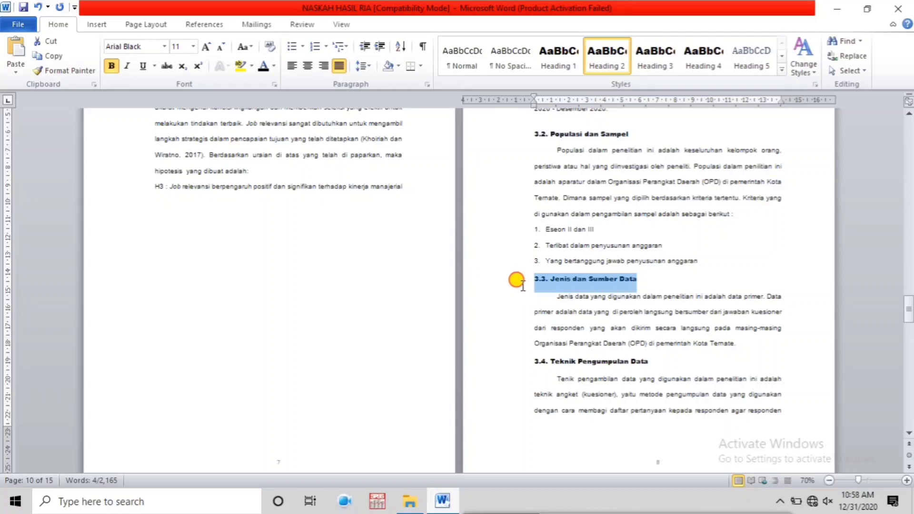
{"action": "left_click", "coordinate": [607, 52]}
{"action": "scroll", "coordinate": [599, 200], "scroll_direction": "down", "scroll_amount": 5}
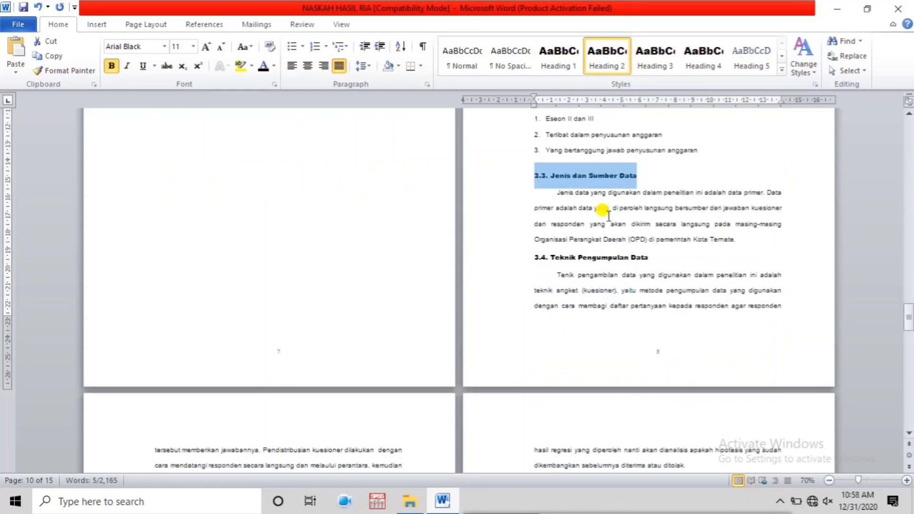
{"action": "left_click_drag", "start_coordinate": [665, 258], "coordinate": [526, 259]}
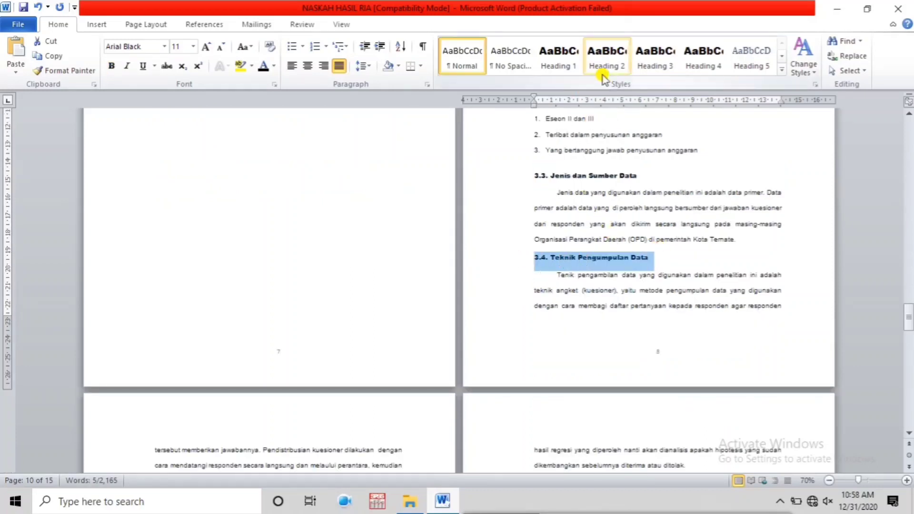
{"action": "left_click", "coordinate": [598, 56]}
Apply the Heading 2 style to the 3.5 Model dan Analisis Data and 3.6 Pengujian Hipotesis subheadings.
{"action": "scroll", "coordinate": [537, 198], "scroll_direction": "down", "scroll_amount": 10}
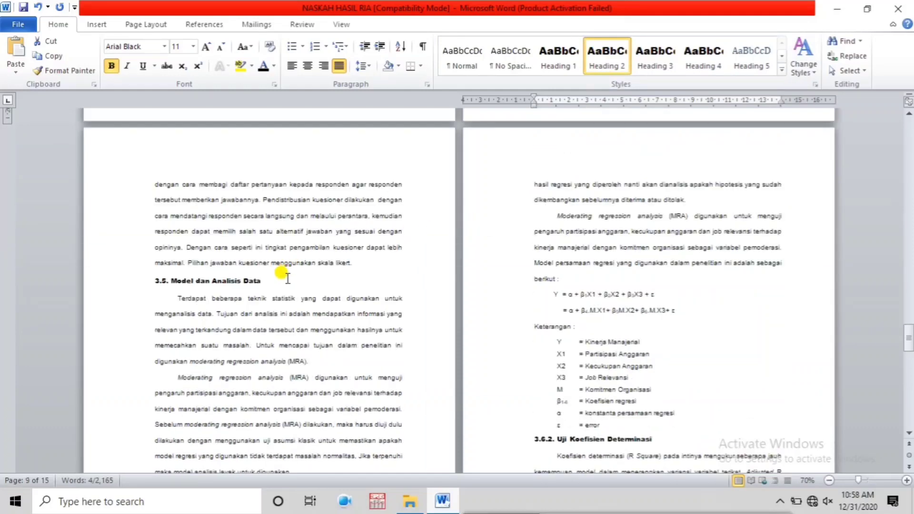
{"action": "left_click_drag", "start_coordinate": [271, 281], "coordinate": [147, 279]}
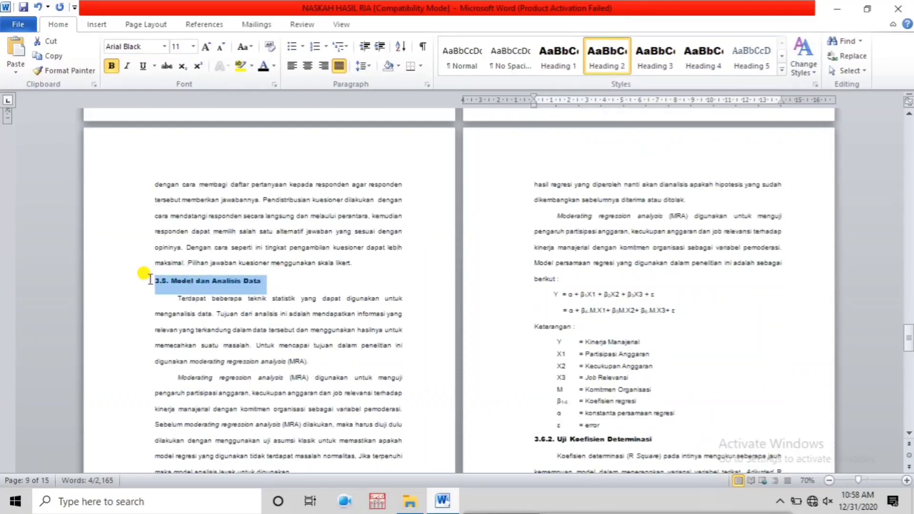
{"action": "left_click", "coordinate": [604, 53]}
{"action": "scroll", "coordinate": [537, 153], "scroll_direction": "down", "scroll_amount": 10}
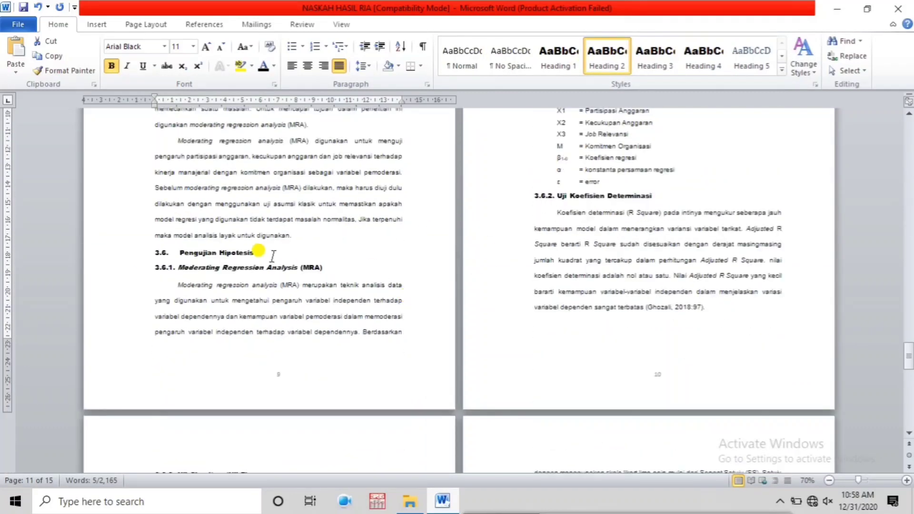
{"action": "left_click_drag", "start_coordinate": [273, 252], "coordinate": [155, 251]}
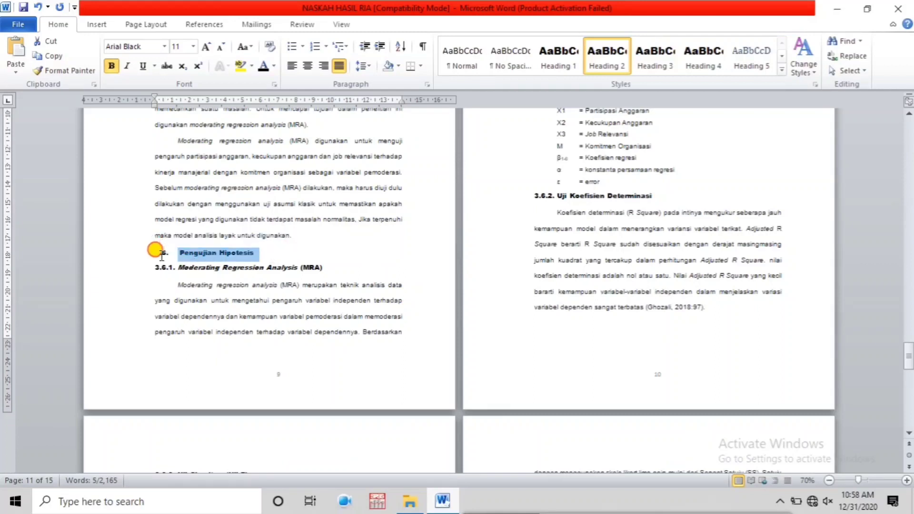
{"action": "left_click", "coordinate": [611, 53]}
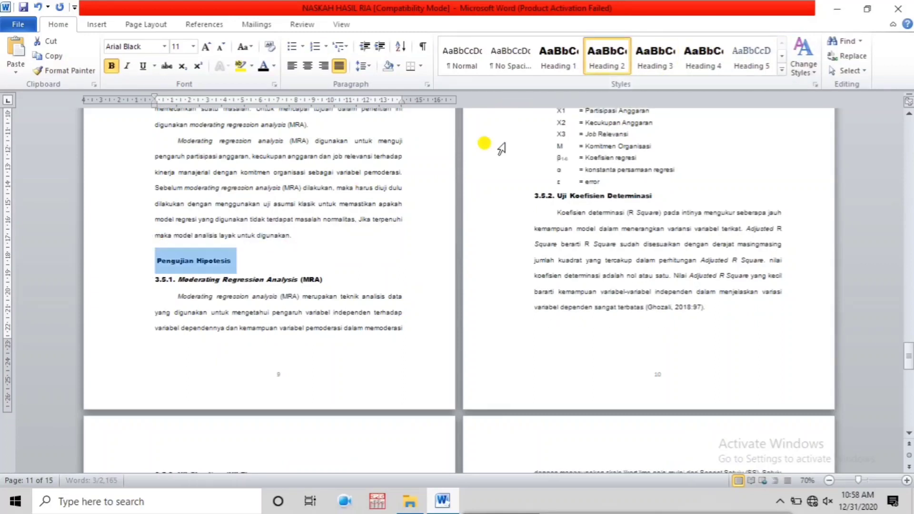
Apply the Heading 3 style to the Moderating Regression Analysis (MRA) and Uji Koefisien Determinasi subheadings under Pengujian Hipotesis.
{"action": "left_click_drag", "start_coordinate": [327, 280], "coordinate": [143, 280]}
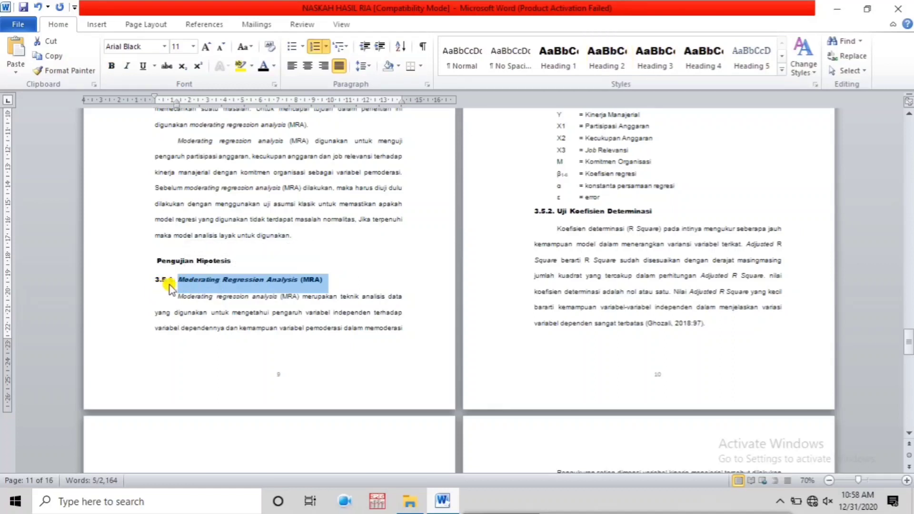
{"action": "left_click", "coordinate": [658, 59]}
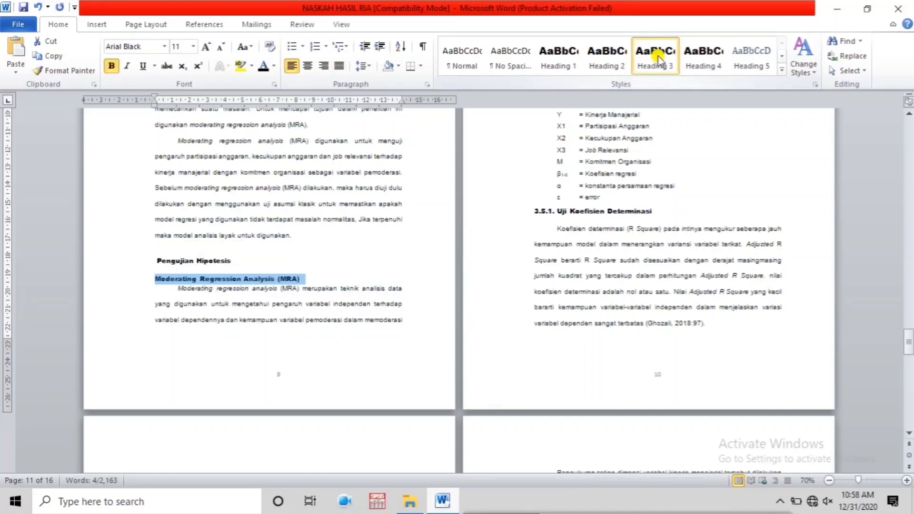
{"action": "scroll", "coordinate": [691, 119], "scroll_direction": "up", "scroll_amount": 2}
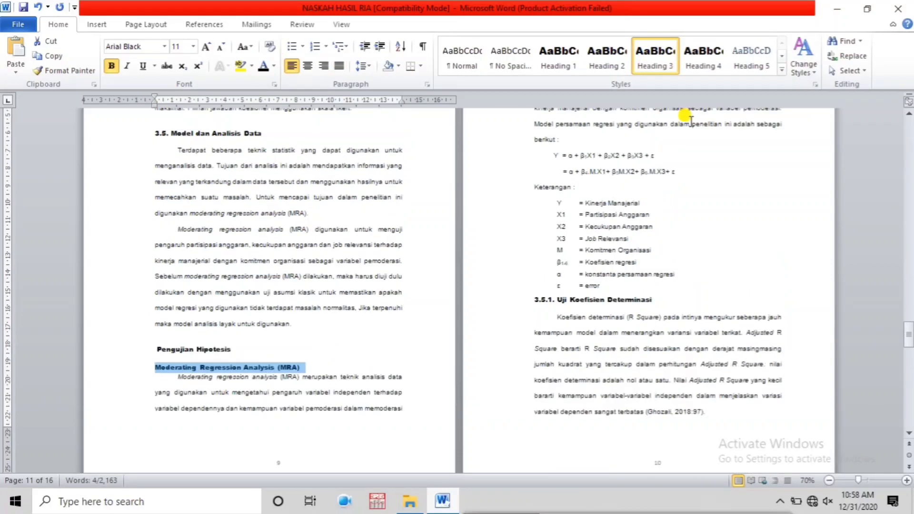
{"action": "scroll", "coordinate": [688, 147], "scroll_direction": "up", "scroll_amount": 3}
{"action": "scroll", "coordinate": [685, 153], "scroll_direction": "down", "scroll_amount": 4}
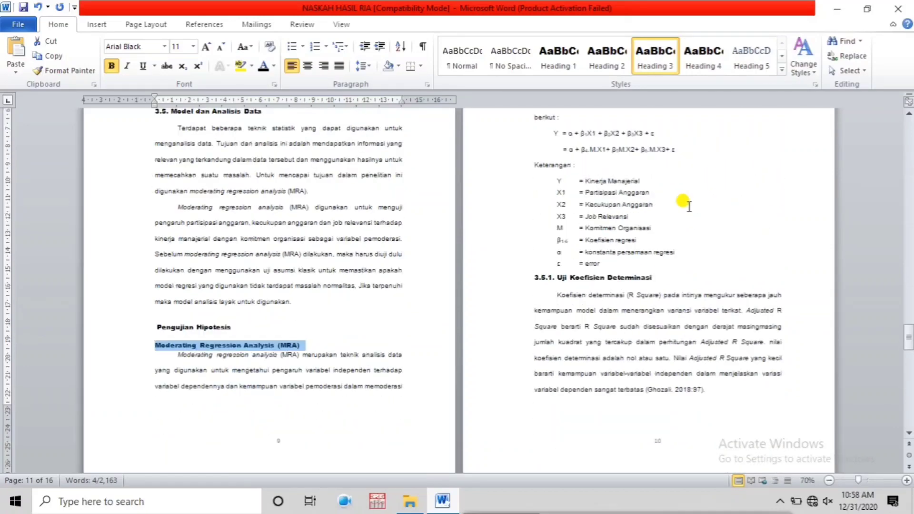
{"action": "left_click_drag", "start_coordinate": [665, 279], "coordinate": [536, 288]}
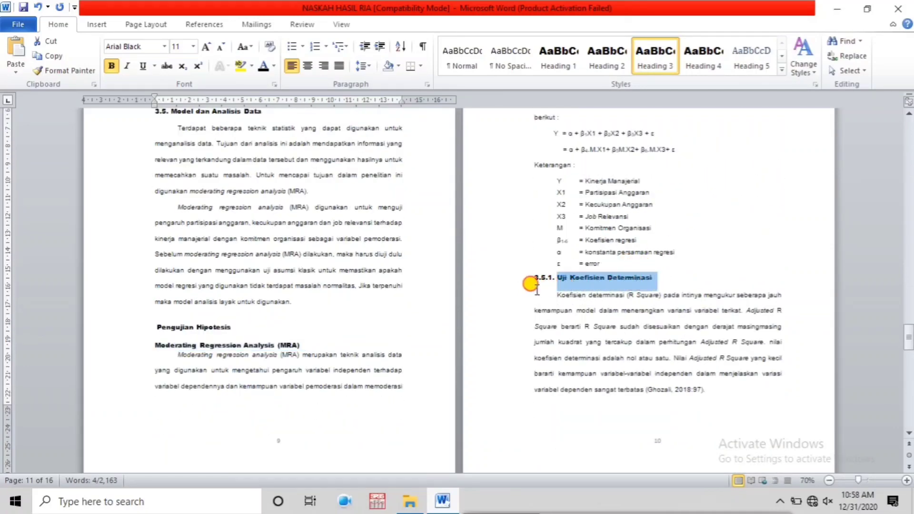
{"action": "left_click", "coordinate": [653, 53]}
Apply the Heading 3 style to the Uji Simultan (Uji F) subheading in BAB III.
{"action": "scroll", "coordinate": [637, 238], "scroll_direction": "down", "scroll_amount": 8}
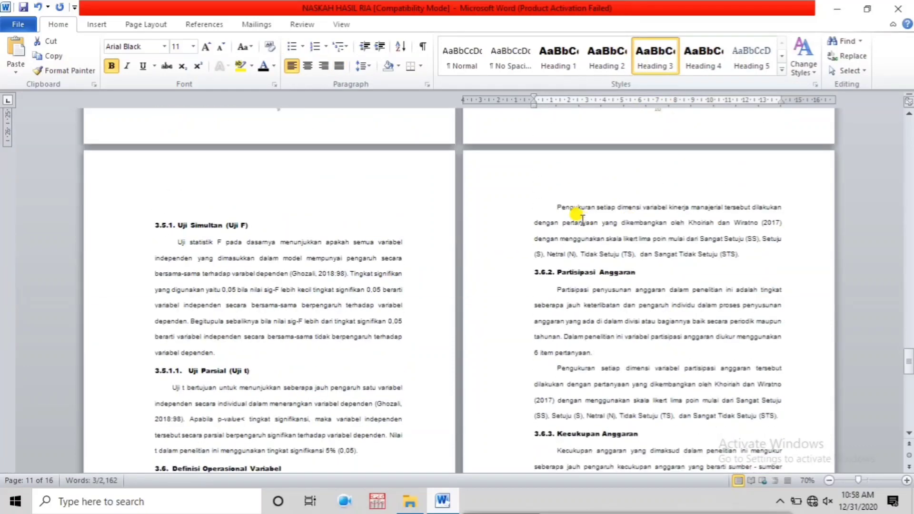
{"action": "left_click_drag", "start_coordinate": [259, 223], "coordinate": [147, 225]}
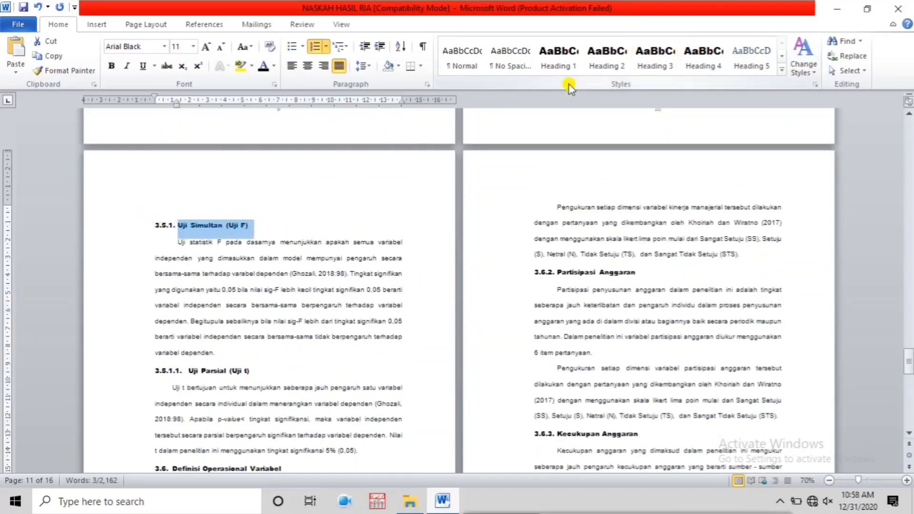
{"action": "left_click", "coordinate": [655, 56]}
Try the Heading 3 style on the Uji Parsial (Uji t) subheading and undo it.
{"action": "left_click_drag", "start_coordinate": [268, 369], "coordinate": [148, 368]}
{"action": "scroll", "coordinate": [334, 285], "scroll_direction": "down", "scroll_amount": 2}
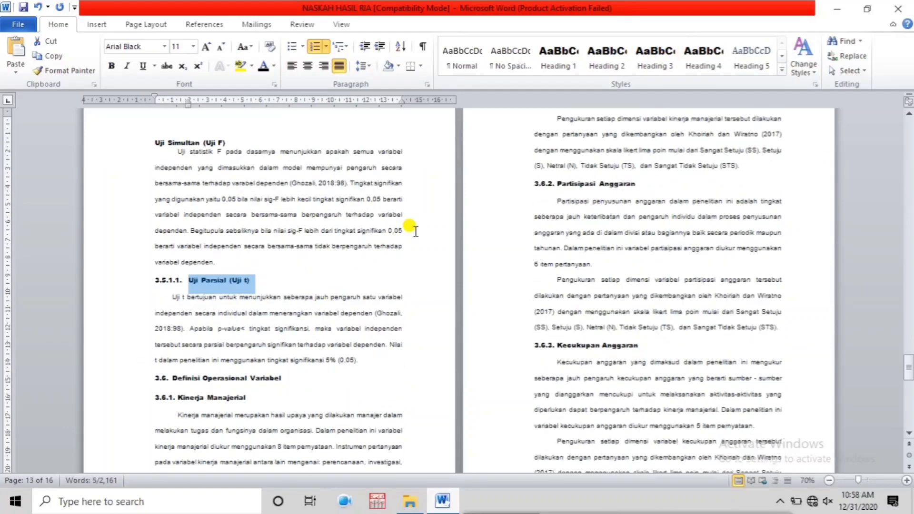
{"action": "left_click", "coordinate": [657, 54]}
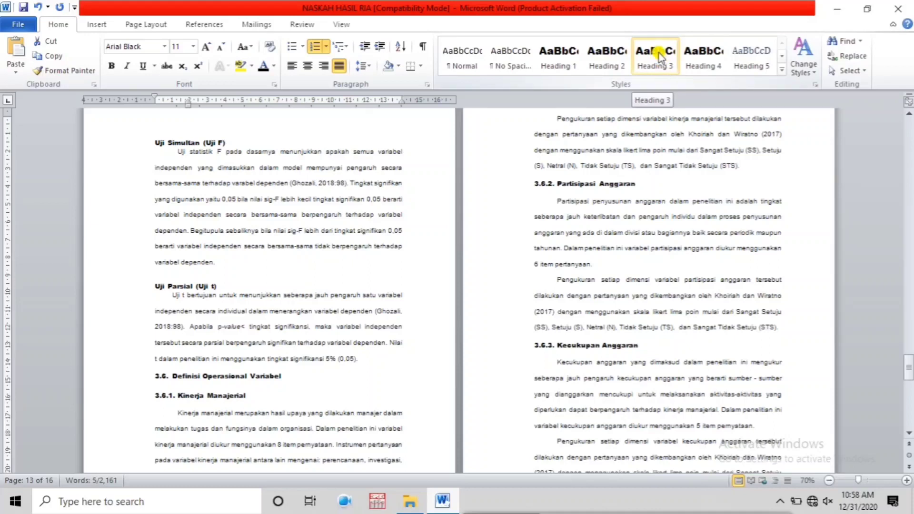
{"action": "key", "text": "ctrl+z"}
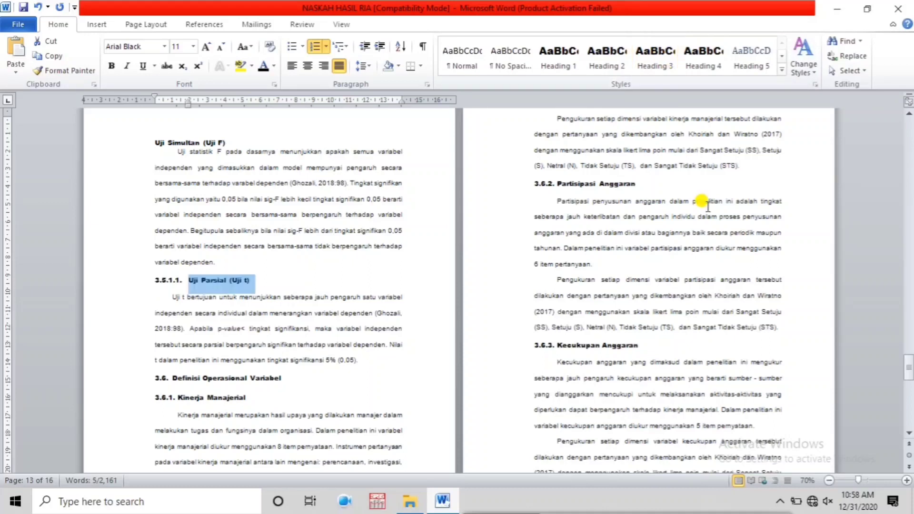
Apply the Heading 3 style to the Uji Parsial (Uji t) subheading in BAB III.
{"action": "left_click", "coordinate": [656, 53]}
{"action": "key", "text": "ctrl+z"}
{"action": "left_click", "coordinate": [659, 53]}
{"action": "scroll", "coordinate": [647, 171], "scroll_direction": "up", "scroll_amount": 3}
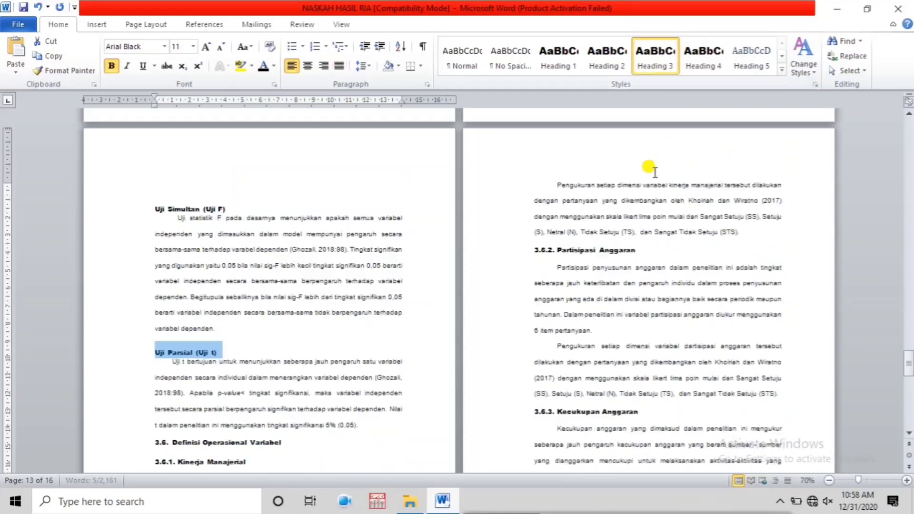
{"action": "scroll", "coordinate": [642, 185], "scroll_direction": "up", "scroll_amount": 4}
Apply the Heading 2 style to Definisi Operasional Variabel and the Heading 3 style to the Kinerja Manajerial subheading directly below it.
{"action": "scroll", "coordinate": [643, 184], "scroll_direction": "down", "scroll_amount": 8}
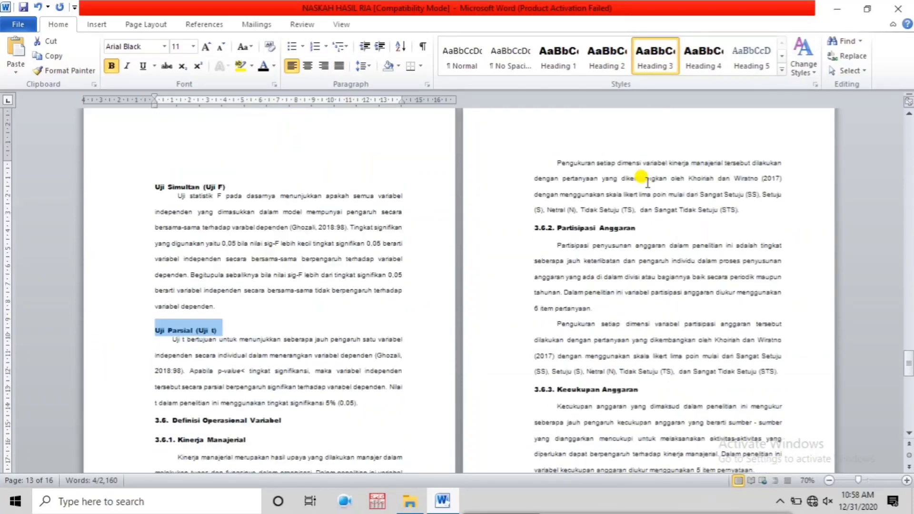
{"action": "scroll", "coordinate": [642, 183], "scroll_direction": "down", "scroll_amount": 1}
{"action": "left_click_drag", "start_coordinate": [303, 292], "coordinate": [172, 289]}
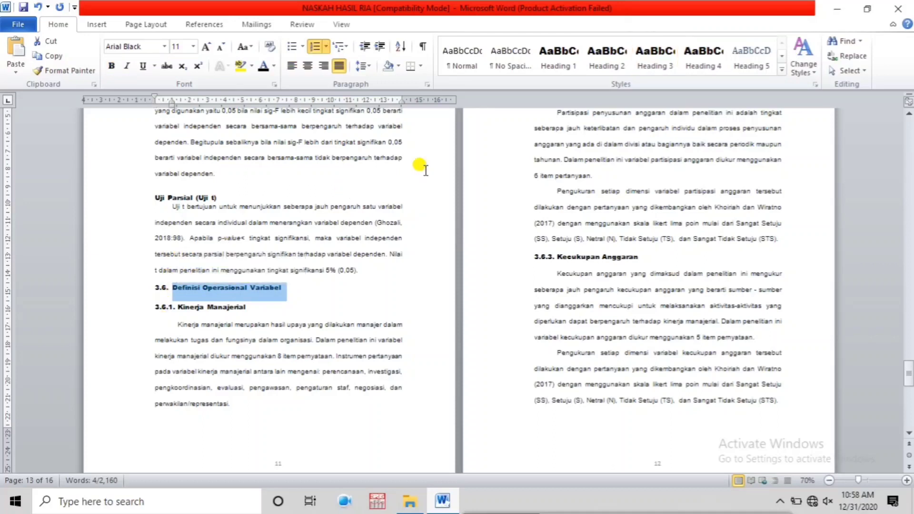
{"action": "left_click", "coordinate": [614, 61]}
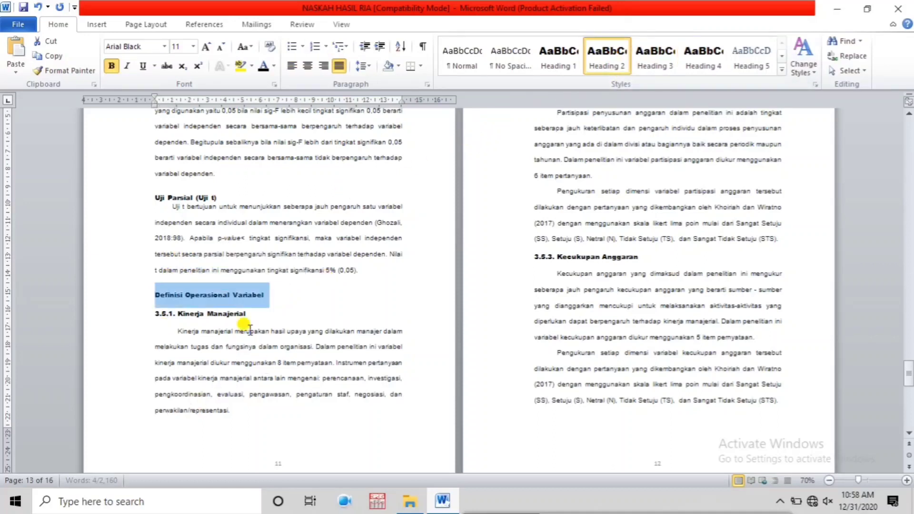
{"action": "left_click_drag", "start_coordinate": [265, 310], "coordinate": [124, 317]}
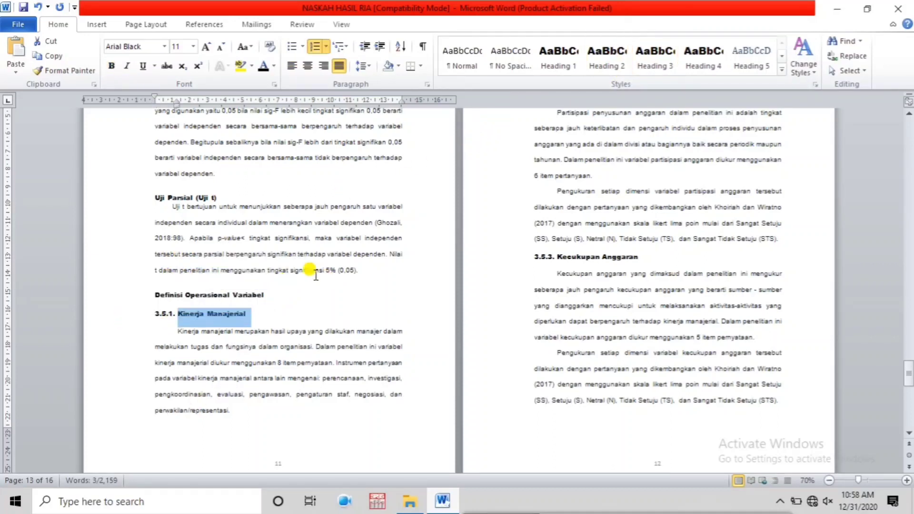
{"action": "left_click", "coordinate": [662, 55]}
Apply the Heading 3 style to the Partisipasi Anggaran and Kecukupan Anggaran subheadings under Definisi Operasional Variabel.
{"action": "scroll", "coordinate": [674, 229], "scroll_direction": "up", "scroll_amount": 3}
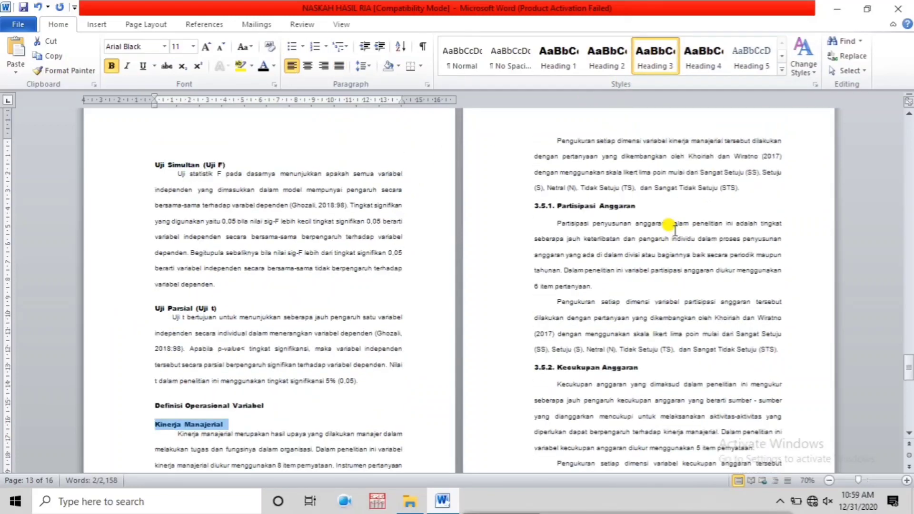
{"action": "left_click_drag", "start_coordinate": [642, 204], "coordinate": [521, 210]}
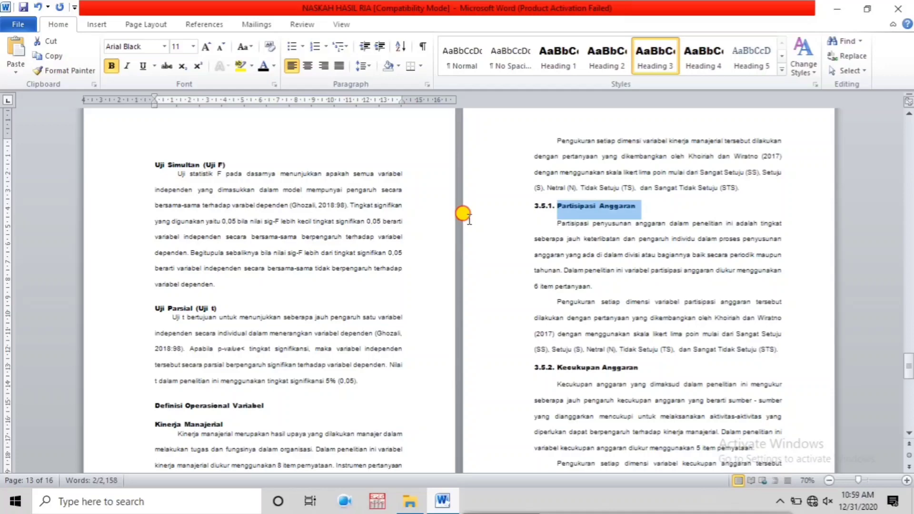
{"action": "left_click", "coordinate": [659, 56]}
{"action": "left_click_drag", "start_coordinate": [649, 365], "coordinate": [554, 366]}
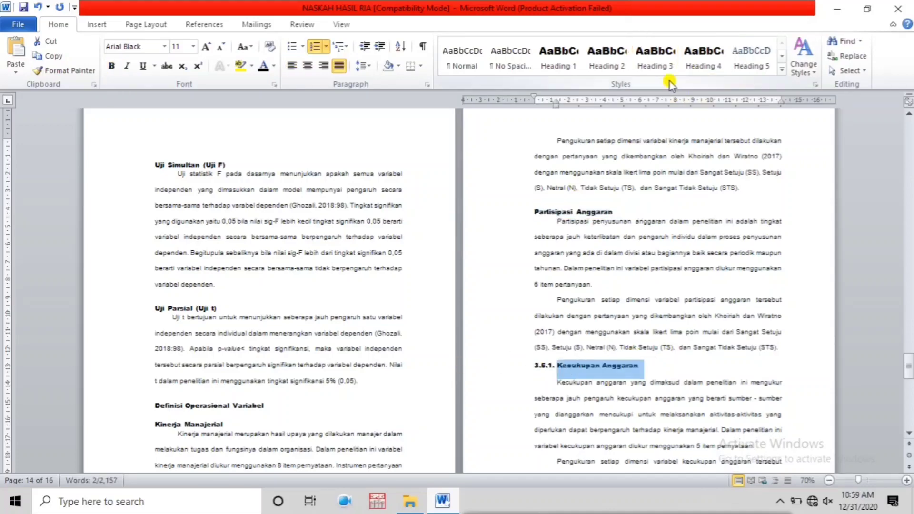
{"action": "left_click", "coordinate": [658, 56]}
Remove the empty line above the DAFTAR PUSTAKA title and apply the Heading 1 style to that title.
{"action": "scroll", "coordinate": [609, 292], "scroll_direction": "down", "scroll_amount": 10}
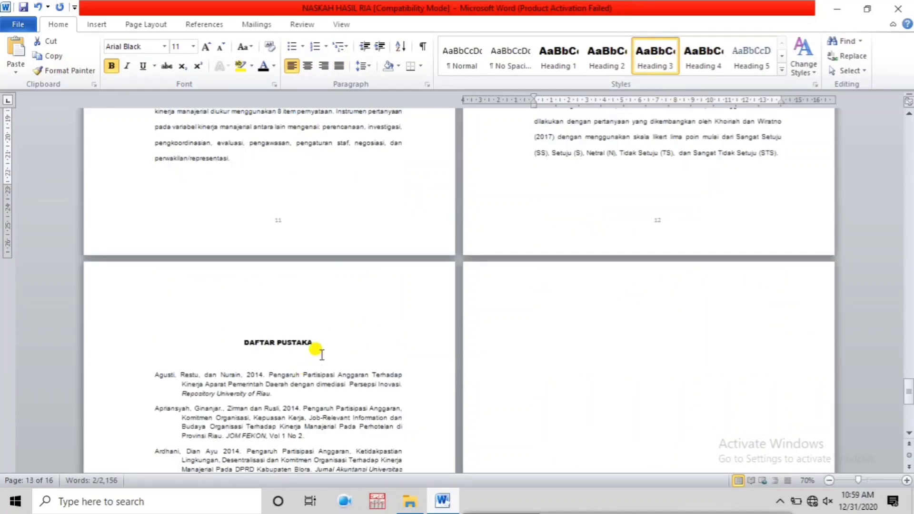
{"action": "left_click", "coordinate": [305, 309]}
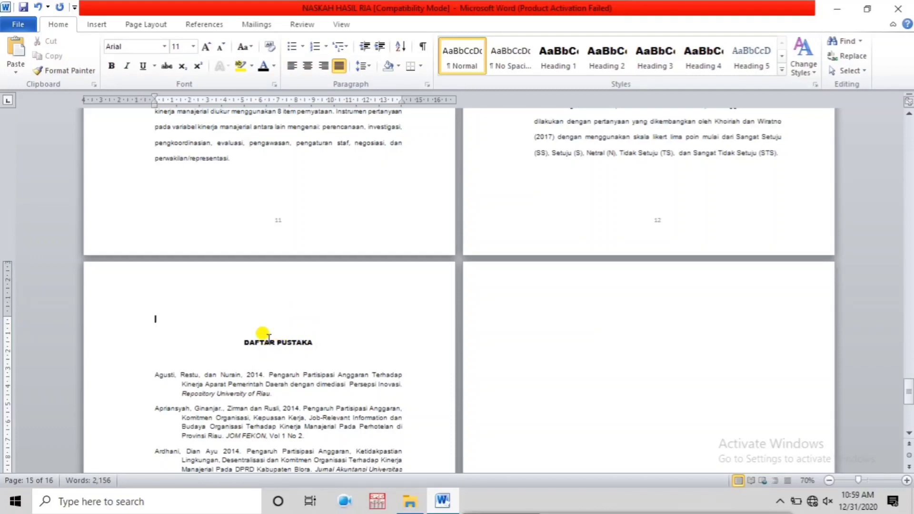
{"action": "key", "text": "Delete"}
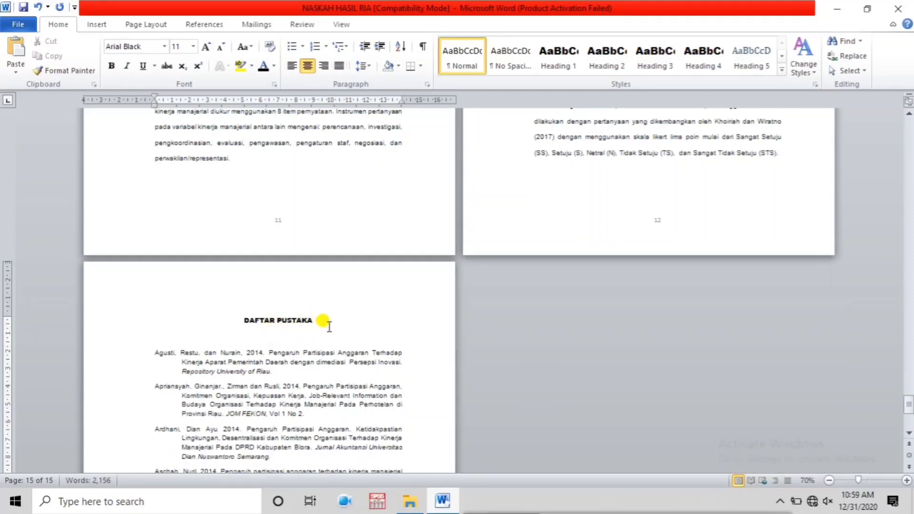
{"action": "left_click_drag", "start_coordinate": [317, 317], "coordinate": [221, 324]}
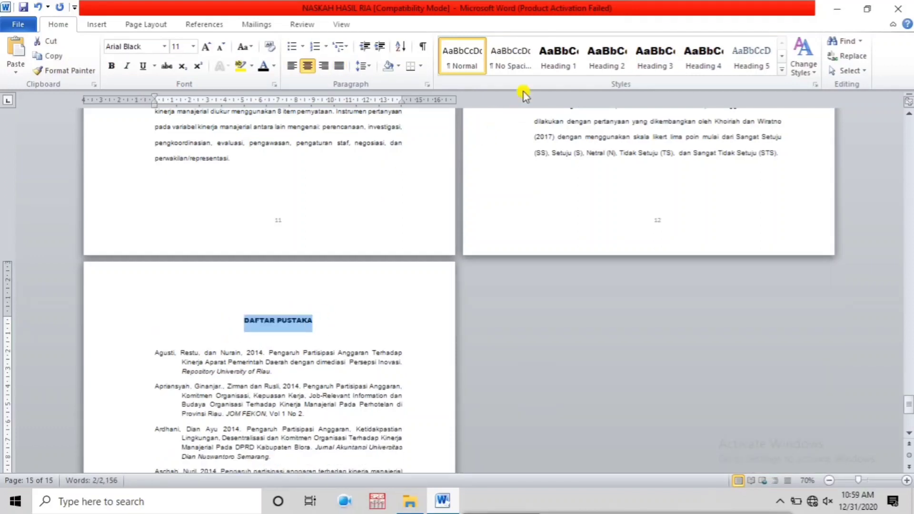
{"action": "left_click", "coordinate": [554, 60]}
{"action": "left_click", "coordinate": [334, 320]}
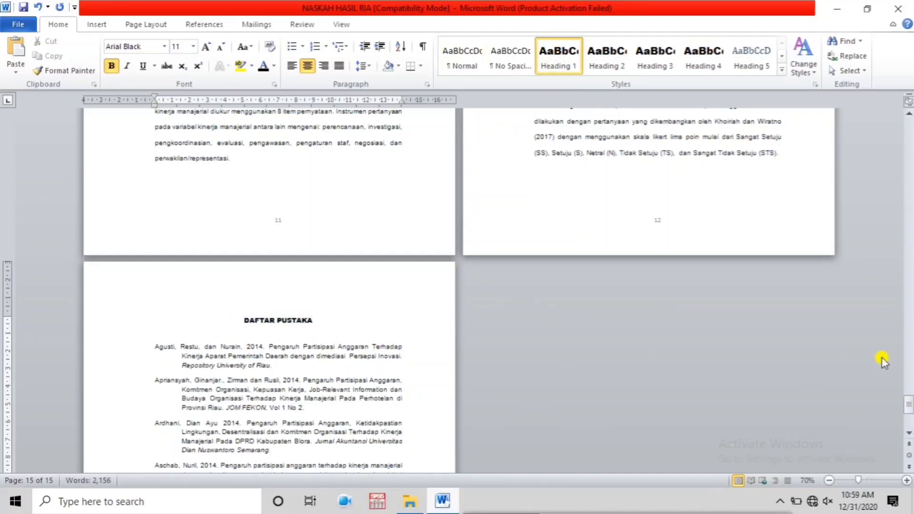
Insert a three-level table of contents with dotted leaders and right-aligned page numbers below the DAFTAR ISI title, keeping the default options.
{"action": "scroll", "coordinate": [809, 352], "scroll_direction": "up", "scroll_amount": 3}
{"action": "scroll", "coordinate": [690, 314], "scroll_direction": "up", "scroll_amount": 3}
{"action": "left_click", "coordinate": [649, 214]}
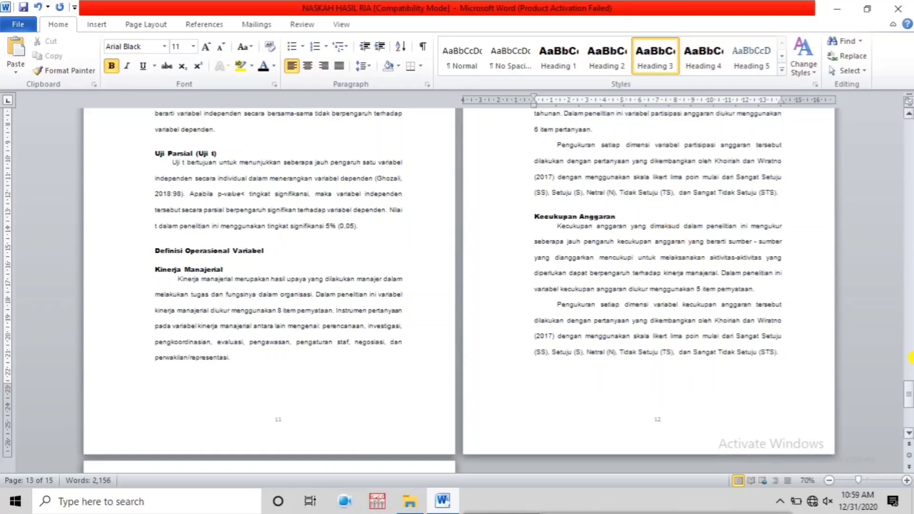
{"action": "left_click_drag", "start_coordinate": [903, 392], "coordinate": [906, 129]}
{"action": "left_click", "coordinate": [658, 214]}
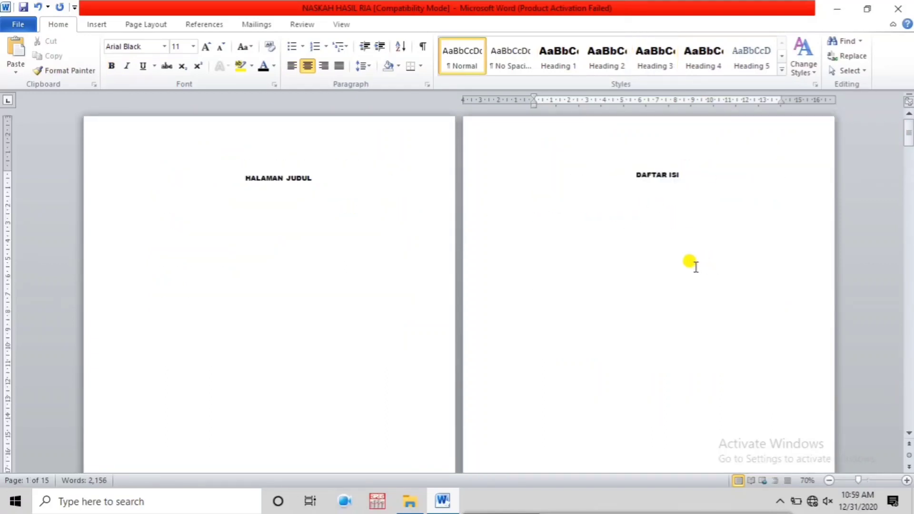
{"action": "left_click", "coordinate": [155, 26]}
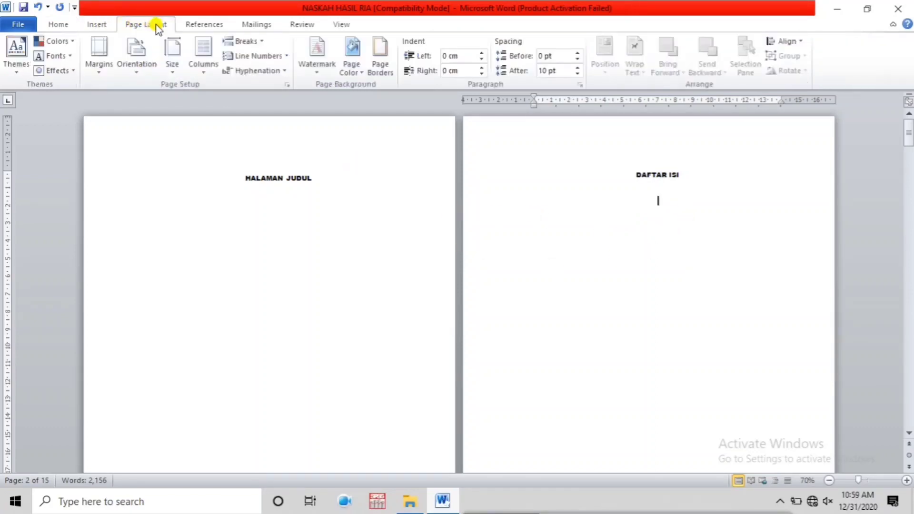
{"action": "left_click", "coordinate": [200, 26]}
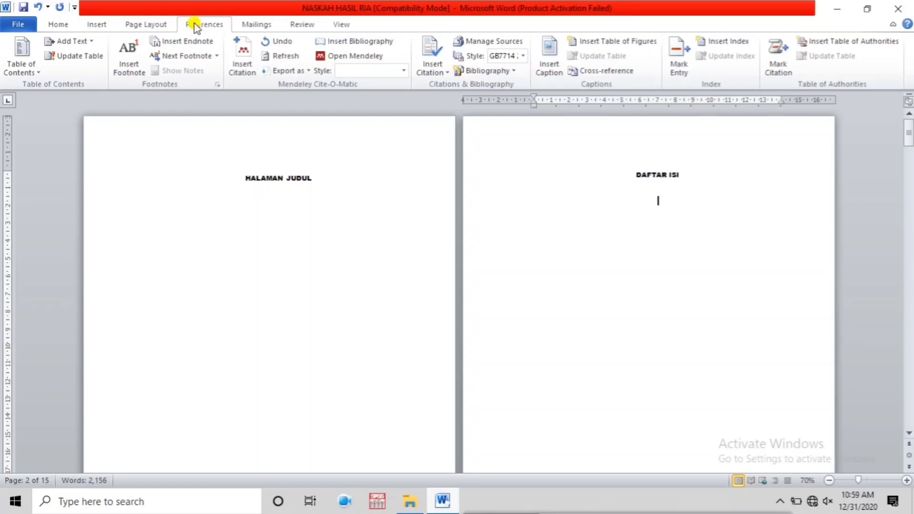
{"action": "left_click", "coordinate": [31, 72]}
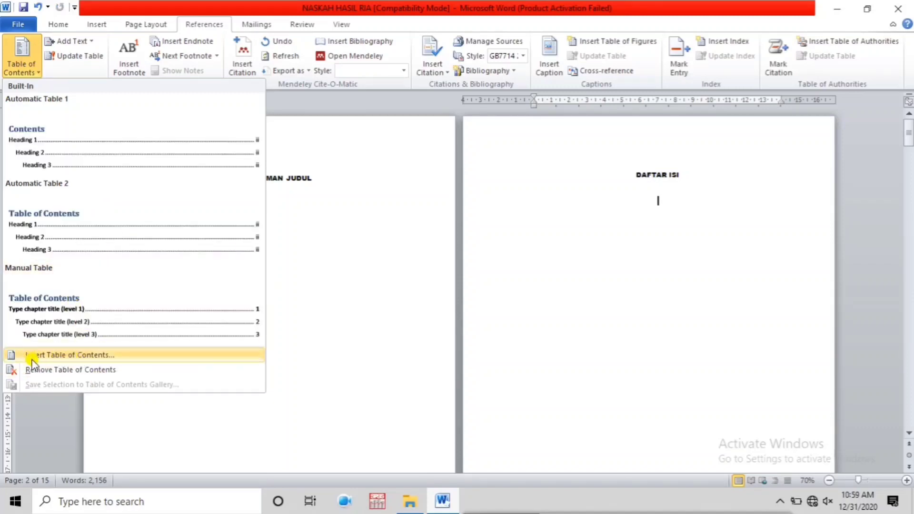
{"action": "left_click", "coordinate": [125, 356]}
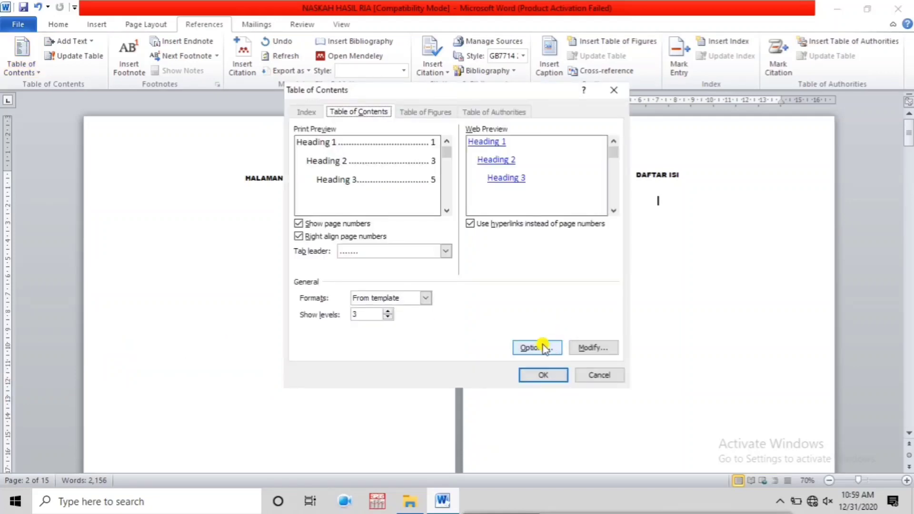
{"action": "left_click", "coordinate": [542, 347]}
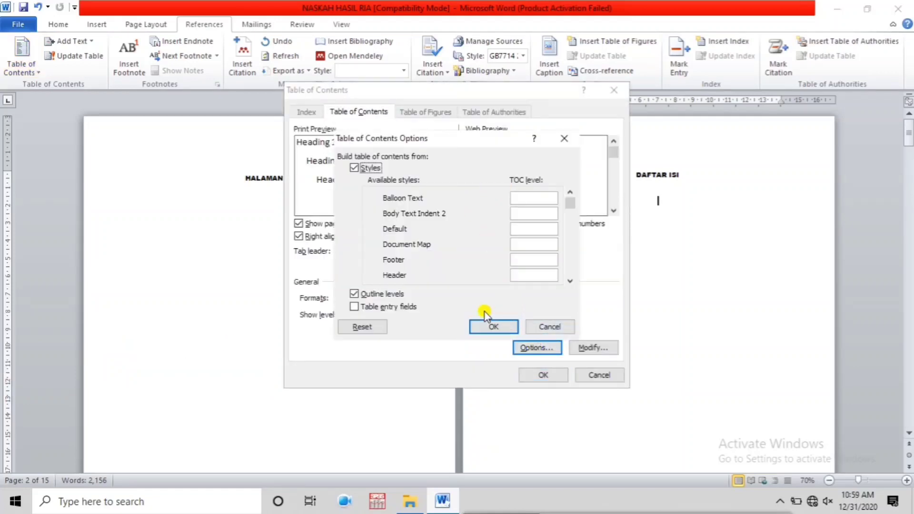
{"action": "left_click", "coordinate": [492, 326]}
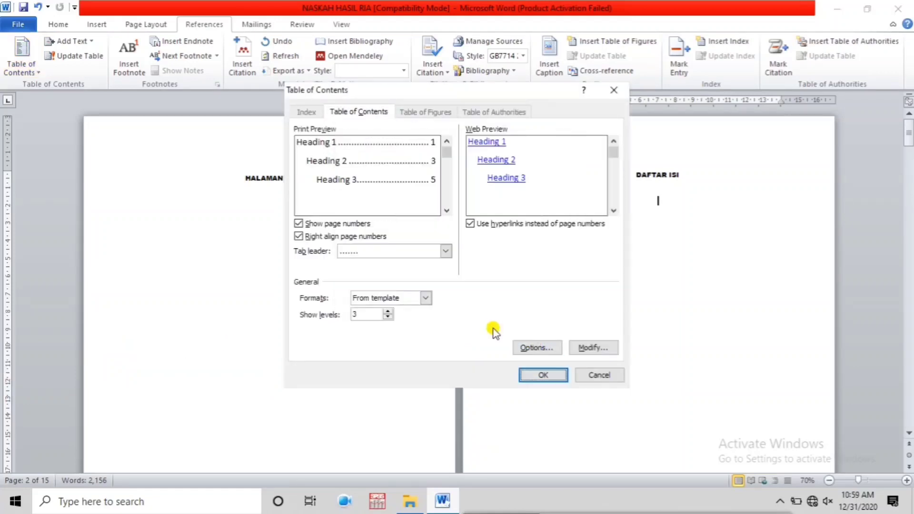
{"action": "left_click", "coordinate": [542, 375]}
Set the font of all table of contents entries, from HALAMAN JUDUL to DAFTAR PUSTAKA, to Arial.
{"action": "scroll", "coordinate": [633, 255], "scroll_direction": "down", "scroll_amount": 5}
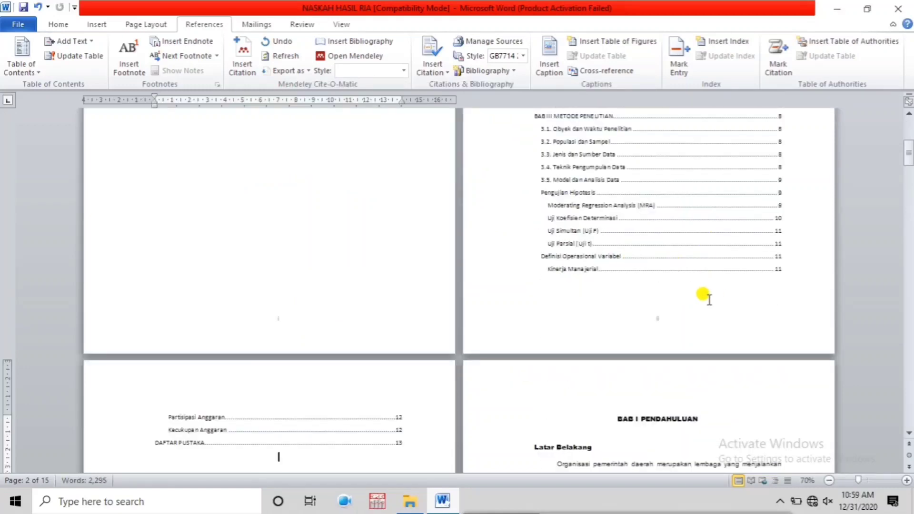
{"action": "scroll", "coordinate": [666, 304], "scroll_direction": "down", "scroll_amount": 2}
{"action": "scroll", "coordinate": [342, 328], "scroll_direction": "up", "scroll_amount": 4}
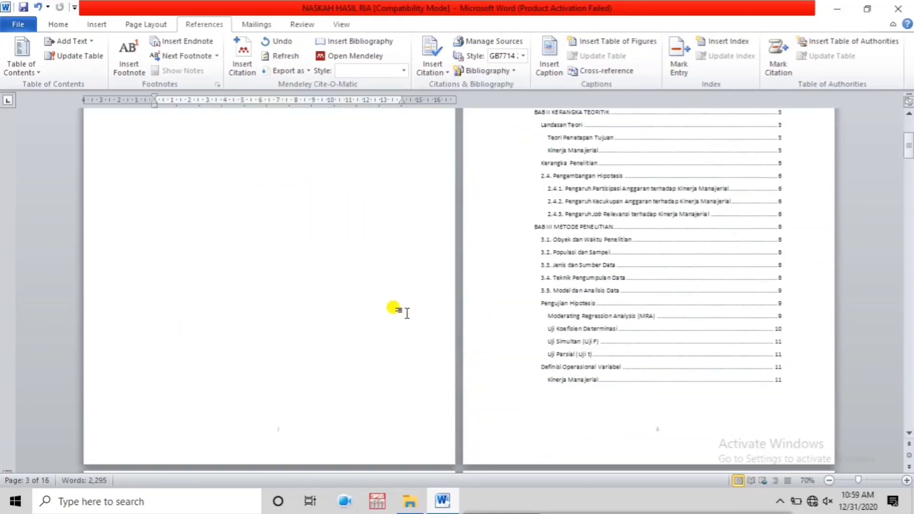
{"action": "scroll", "coordinate": [406, 313], "scroll_direction": "up", "scroll_amount": 3}
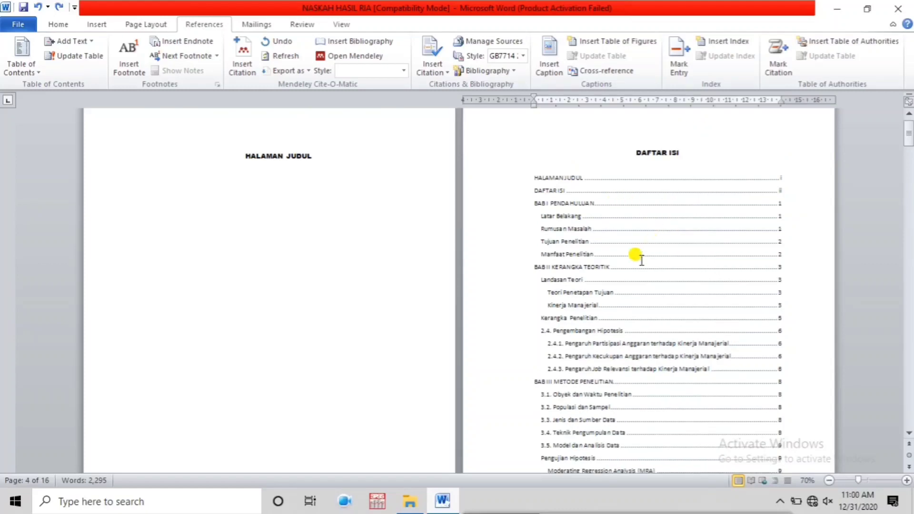
{"action": "scroll", "coordinate": [608, 256], "scroll_direction": "up", "scroll_amount": 4}
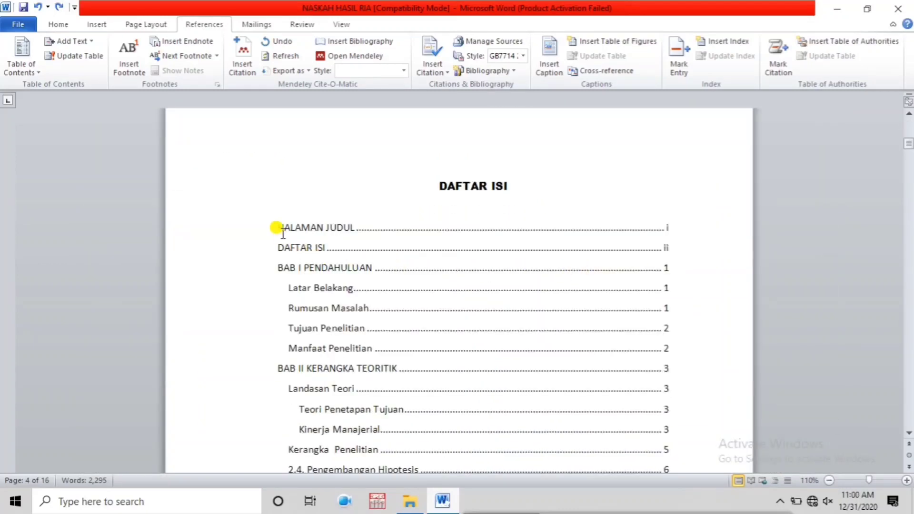
{"action": "left_click_drag", "start_coordinate": [280, 227], "coordinate": [658, 260]}
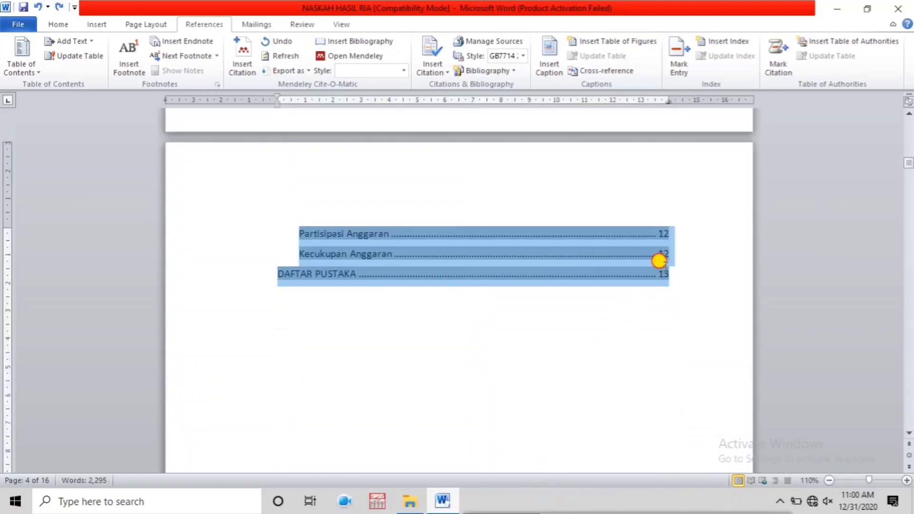
{"action": "left_click", "coordinate": [58, 24]}
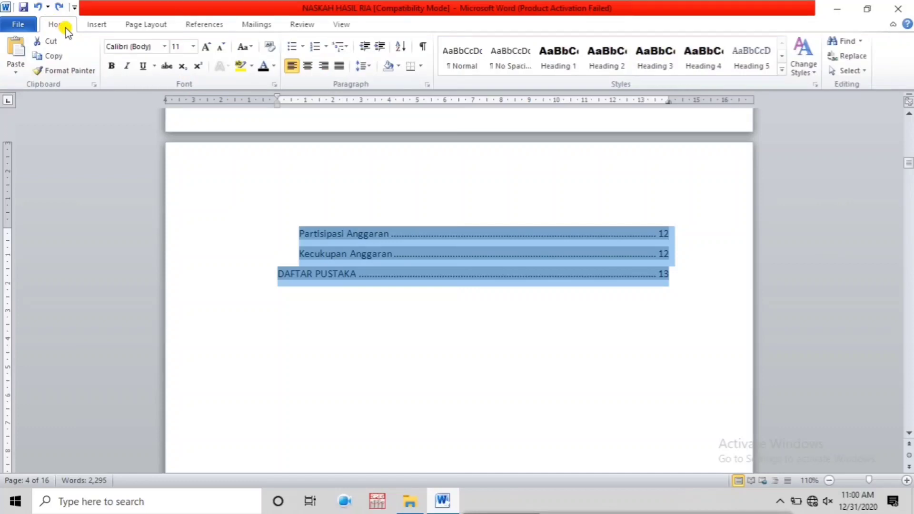
{"action": "left_click", "coordinate": [164, 46]}
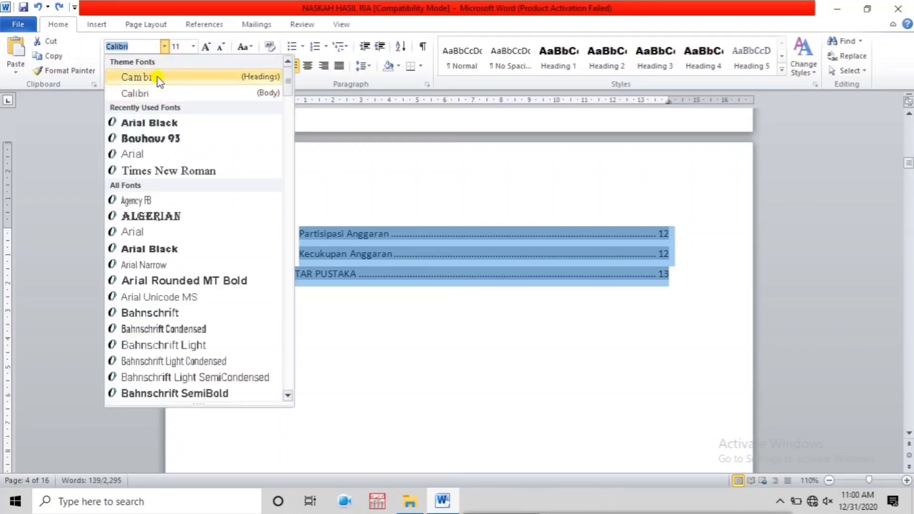
{"action": "left_click", "coordinate": [145, 154]}
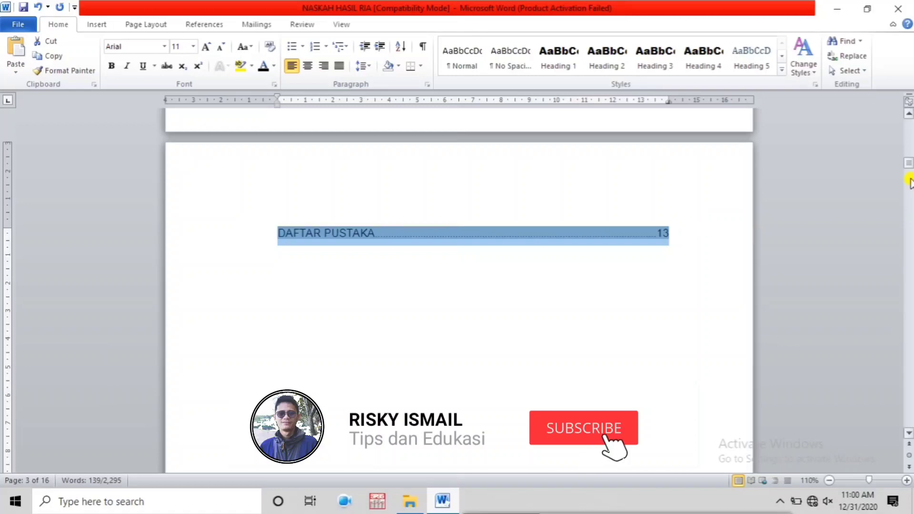
{"action": "left_click", "coordinate": [673, 209]}
Number the four table of contents subheadings under BAB I PENDAHULUAN as 1.1., 1.2., 1.3. and 1.4.
{"action": "scroll", "coordinate": [687, 225], "scroll_direction": "up", "scroll_amount": 15}
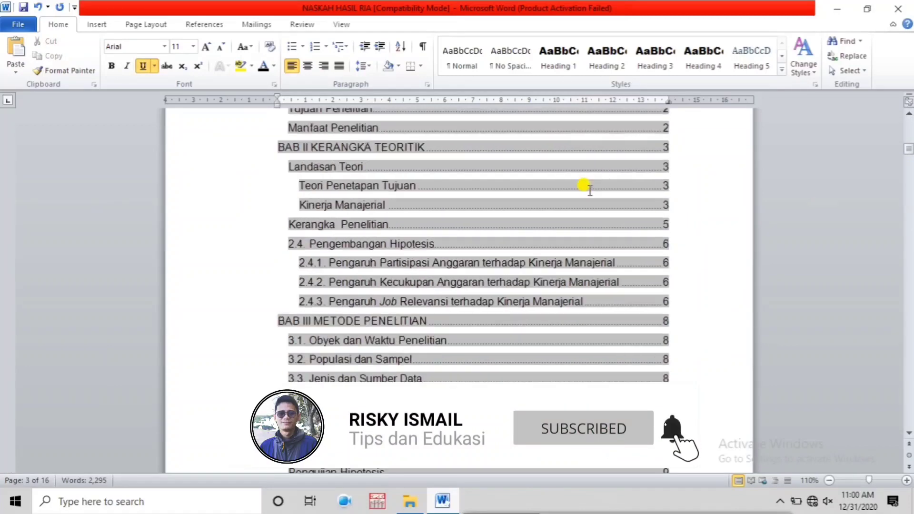
{"action": "scroll", "coordinate": [590, 189], "scroll_direction": "down", "scroll_amount": 4}
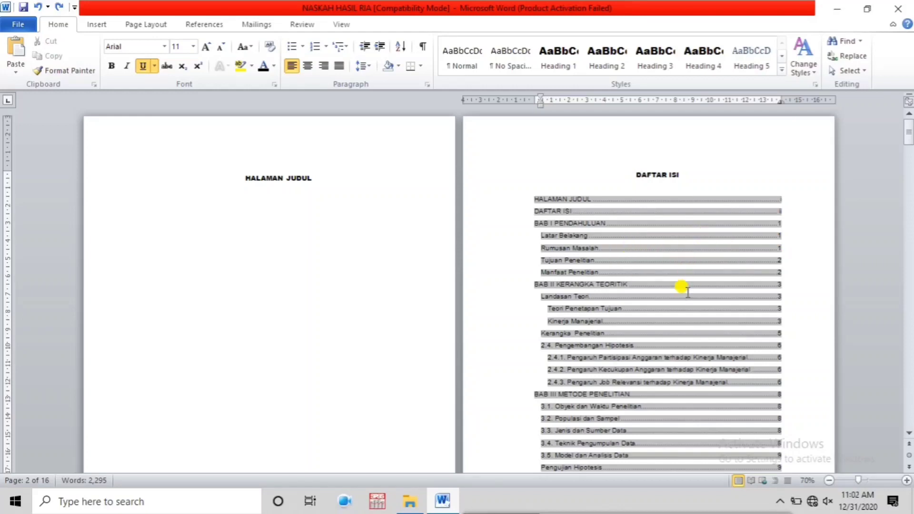
{"action": "scroll", "coordinate": [630, 308], "scroll_direction": "down", "scroll_amount": 8}
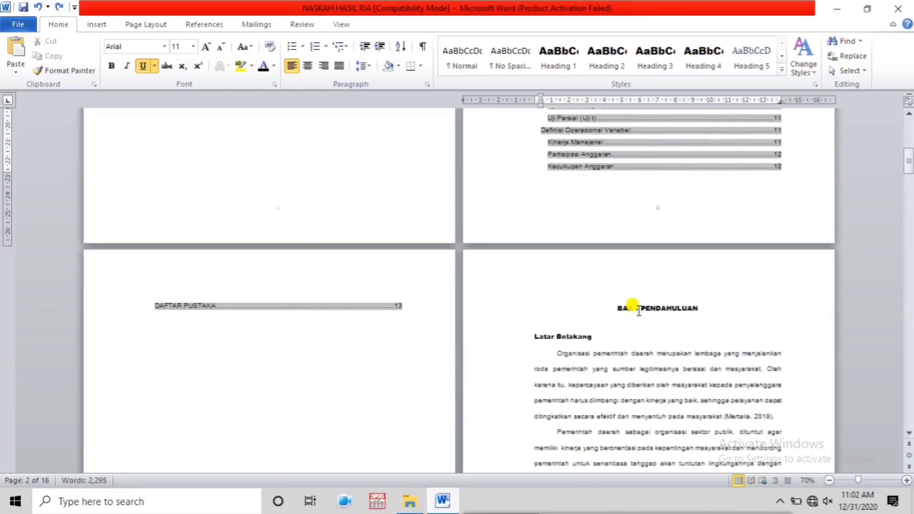
{"action": "scroll", "coordinate": [640, 301], "scroll_direction": "up", "scroll_amount": 8}
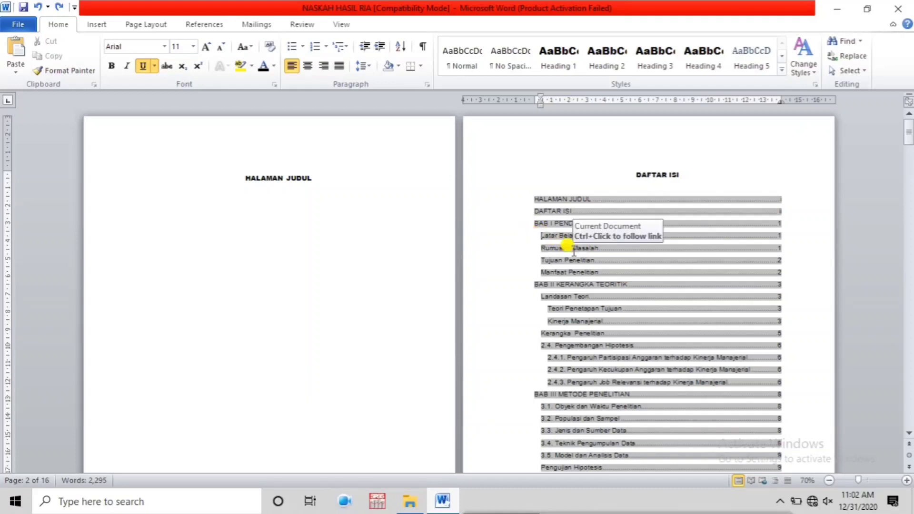
{"action": "type", "text": "1."}
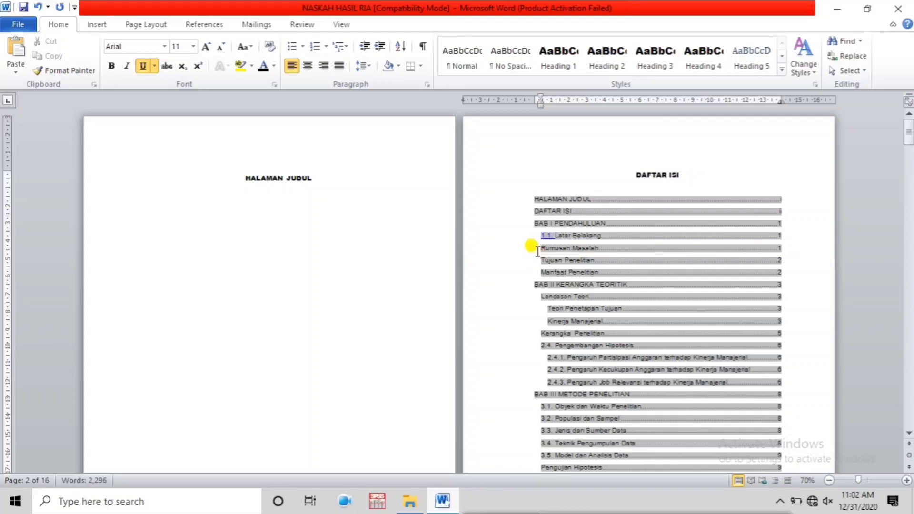
{"action": "type", "text": "1.2"}
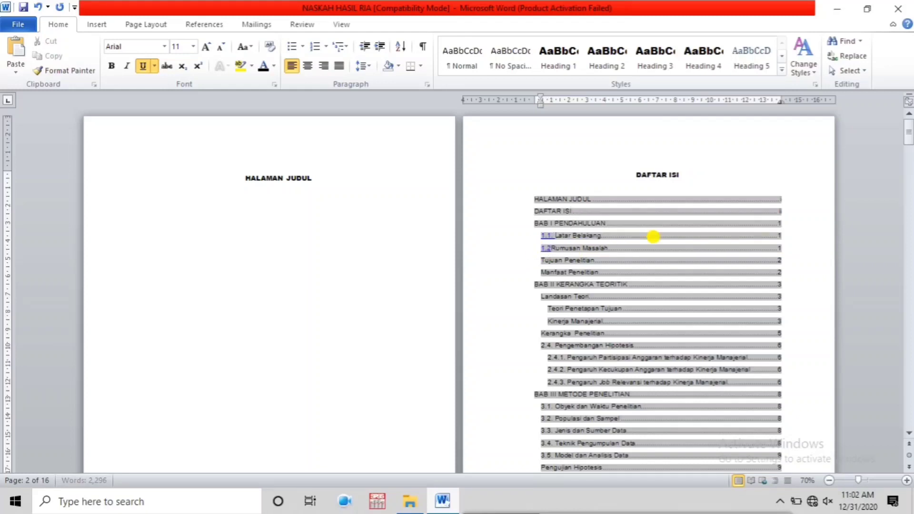
{"action": "type", "text": "."}
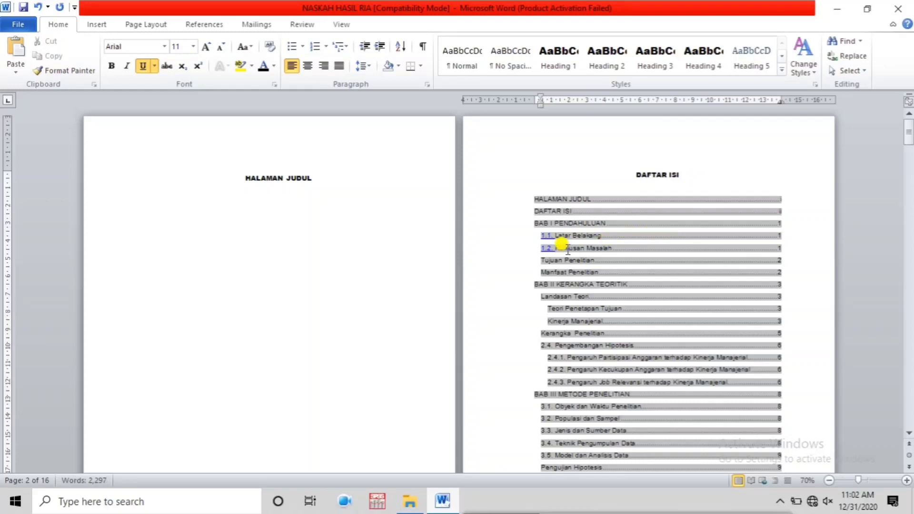
{"action": "left_click", "coordinate": [535, 262]}
{"action": "type", "text": "1.3."}
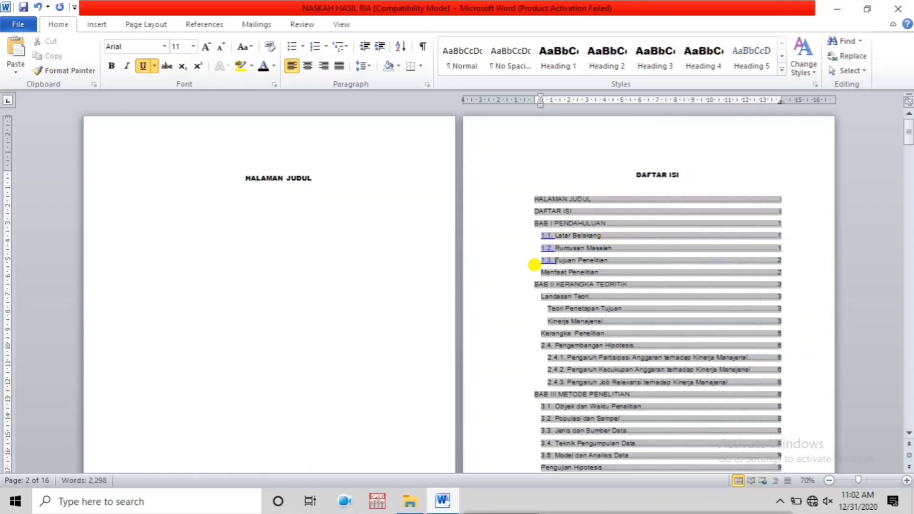
{"action": "left_click", "coordinate": [539, 273]}
{"action": "type", "text": "1 "}
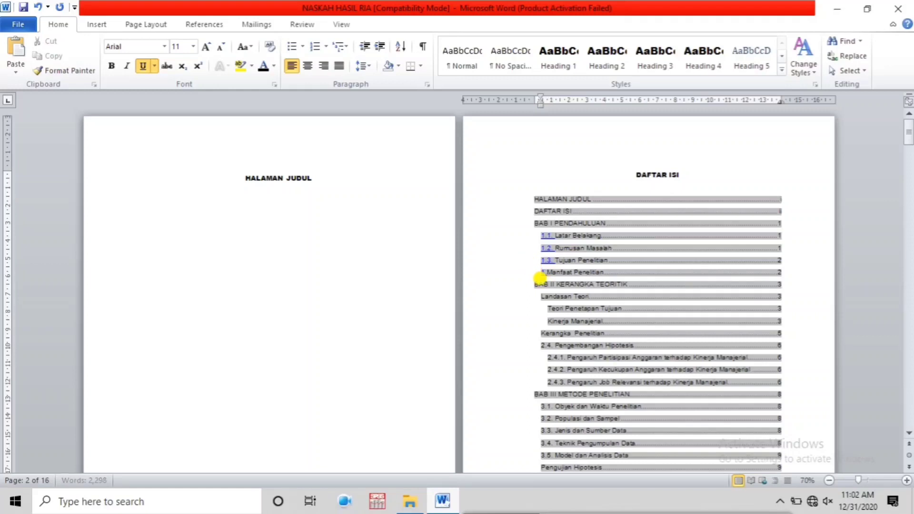
{"action": "type", "text": ".4."}
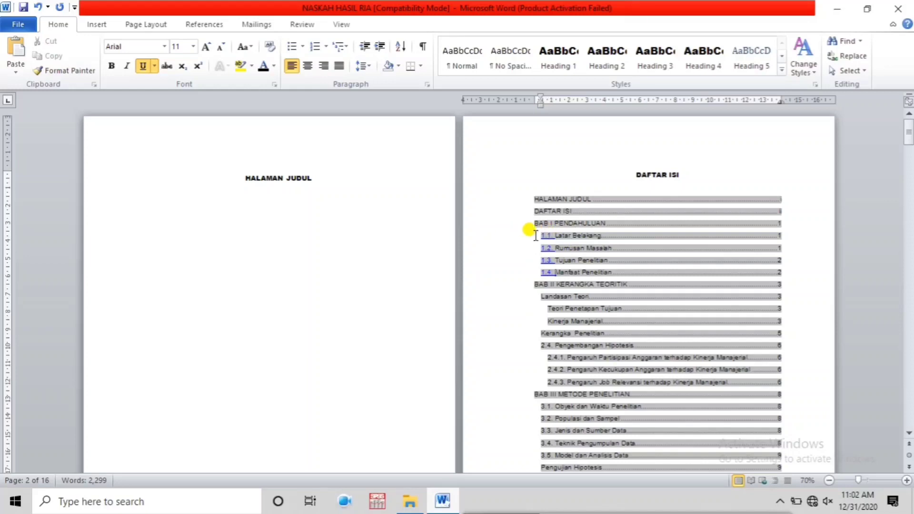
Remove the underline from the entries Latar Belakang through Manfaat Penelitian in the table of contents.
{"action": "left_click_drag", "start_coordinate": [530, 231], "coordinate": [792, 270]}
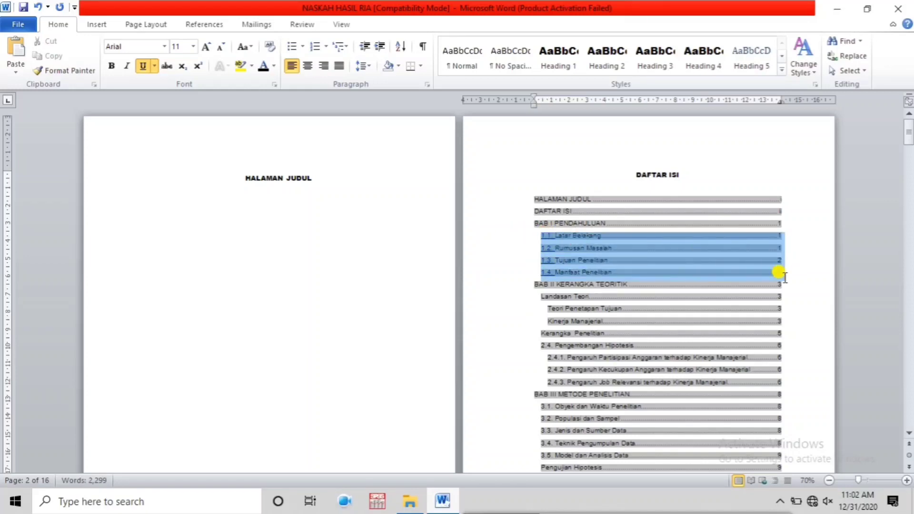
{"action": "left_click", "coordinate": [141, 67]}
{"action": "left_click", "coordinate": [142, 71]}
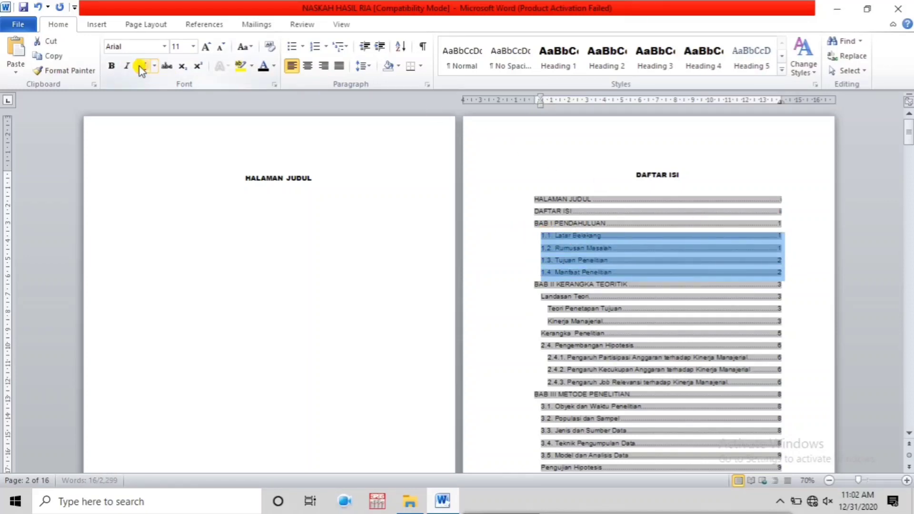
{"action": "left_click", "coordinate": [141, 70]}
{"action": "left_click", "coordinate": [141, 70]}
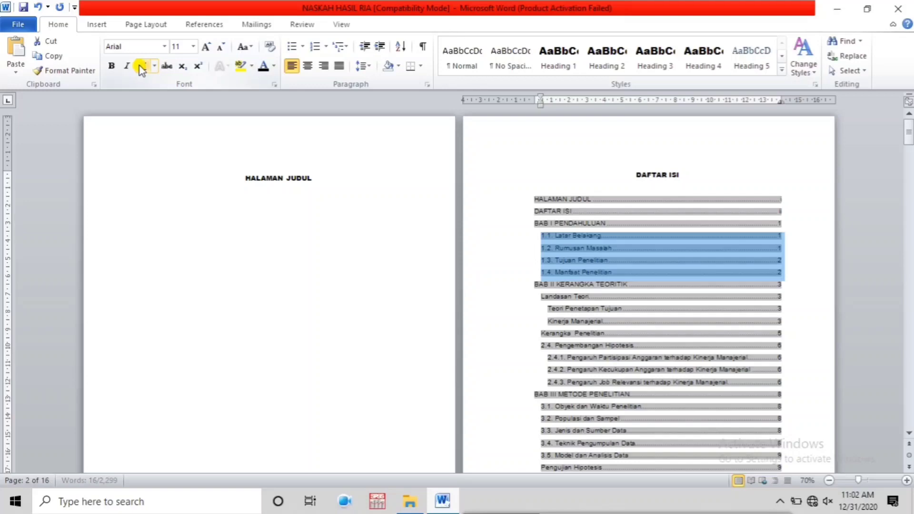
{"action": "left_click", "coordinate": [788, 219]}
{"action": "scroll", "coordinate": [788, 219], "scroll_direction": "up", "scroll_amount": 4, "text": "ctrl"}
{"action": "scroll", "coordinate": [645, 192], "scroll_direction": "down", "scroll_amount": 2}
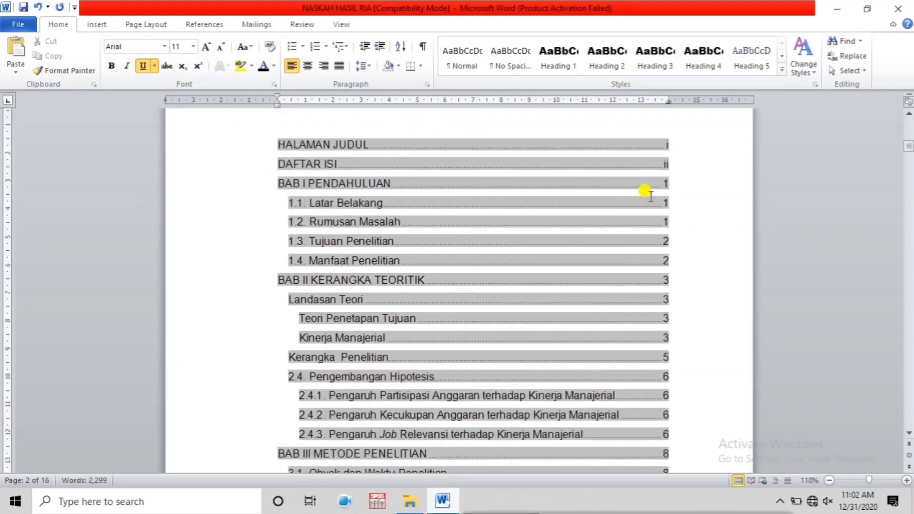
Set the line spacing of all table of contents entries, from HALAMAN JUDUL to DAFTAR PUSTAKA, to 2.0.
{"action": "scroll", "coordinate": [645, 193], "scroll_direction": "up", "scroll_amount": 2}
{"action": "left_click", "coordinate": [276, 250]}
{"action": "scroll", "coordinate": [267, 206], "scroll_direction": "down", "scroll_amount": 1}
{"action": "left_click_drag", "start_coordinate": [275, 247], "coordinate": [474, 365]}
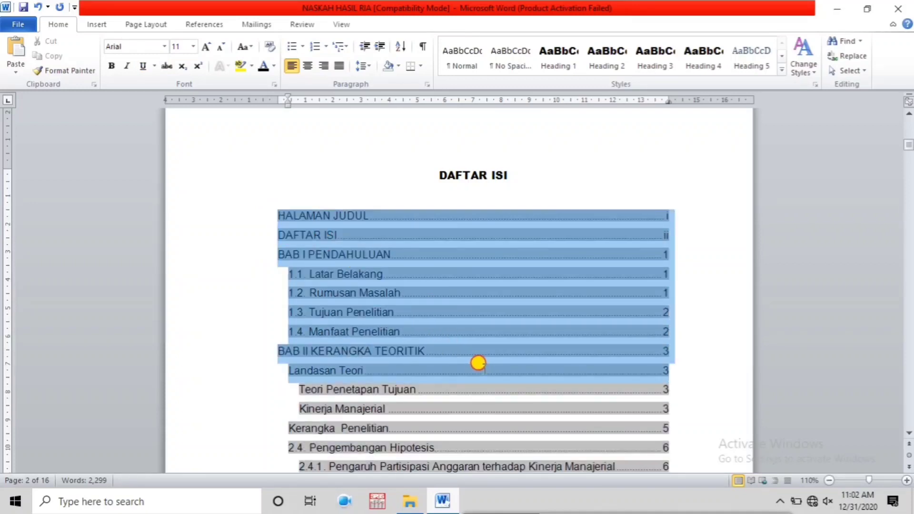
{"action": "left_click_drag", "start_coordinate": [478, 363], "coordinate": [677, 341]}
{"action": "left_click", "coordinate": [363, 66]}
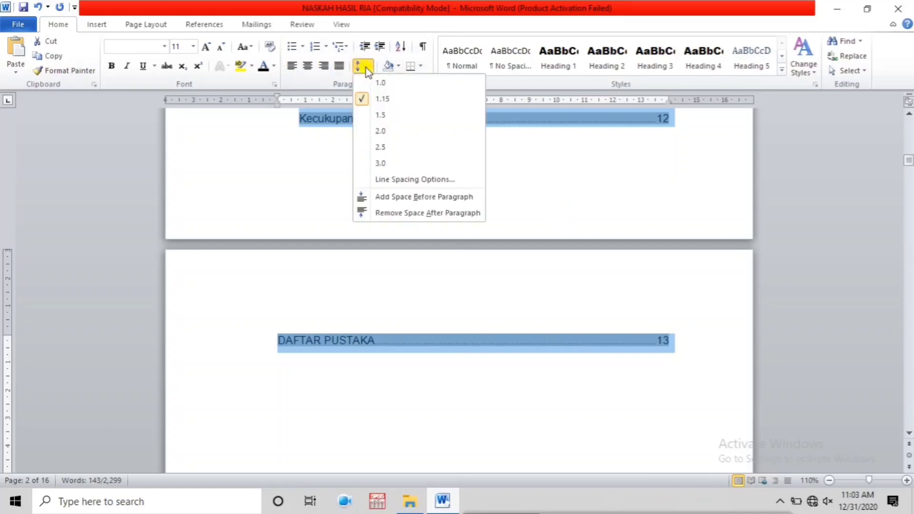
{"action": "left_click", "coordinate": [397, 131]}
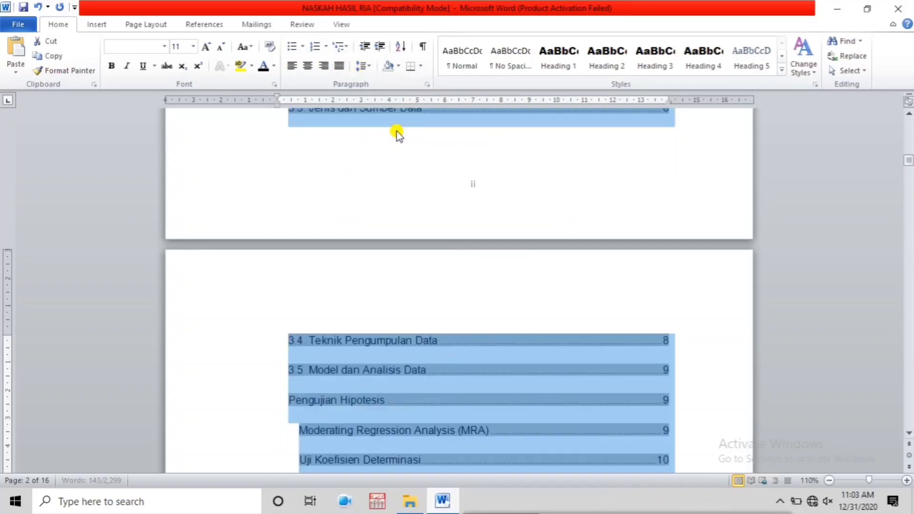
Remove the space after paragraphs in all table of contents entries, then check the resulting layout below the DAFTAR ISI title.
{"action": "left_click", "coordinate": [364, 66]}
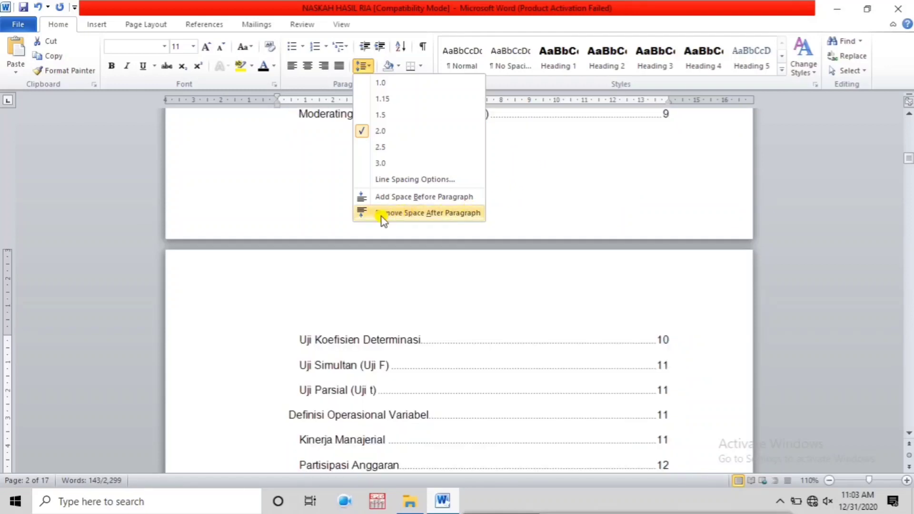
{"action": "left_click", "coordinate": [388, 214]}
{"action": "scroll", "coordinate": [546, 277], "scroll_direction": "up", "scroll_amount": 6}
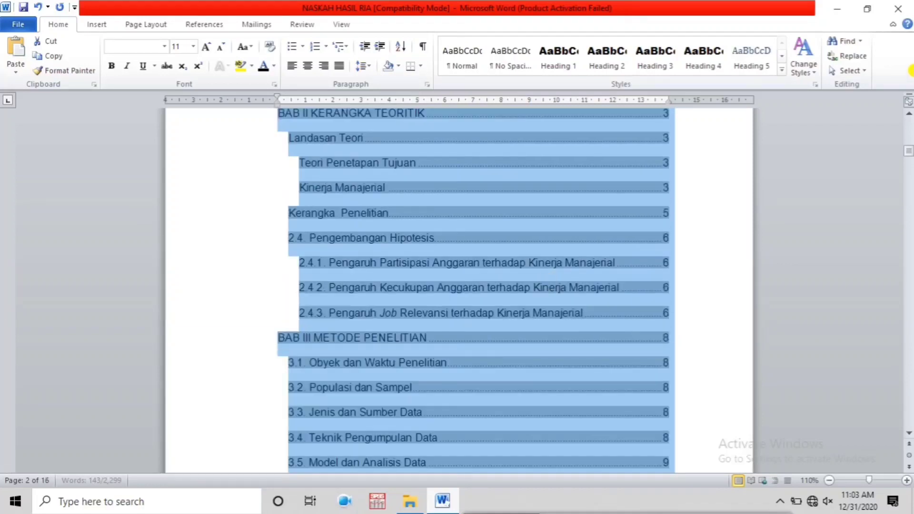
{"action": "left_click_drag", "start_coordinate": [908, 152], "coordinate": [908, 141]}
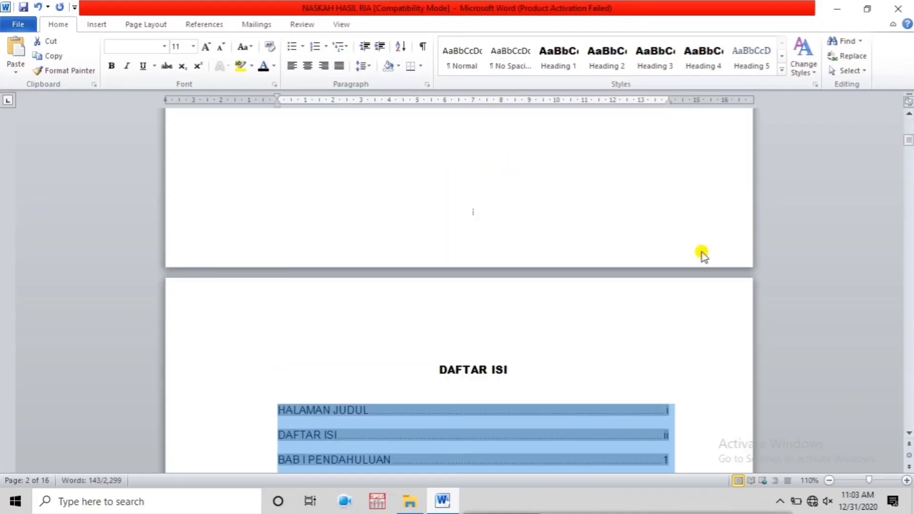
{"action": "left_click", "coordinate": [540, 365]}
{"action": "scroll", "coordinate": [540, 365], "scroll_direction": "down", "scroll_amount": 5}
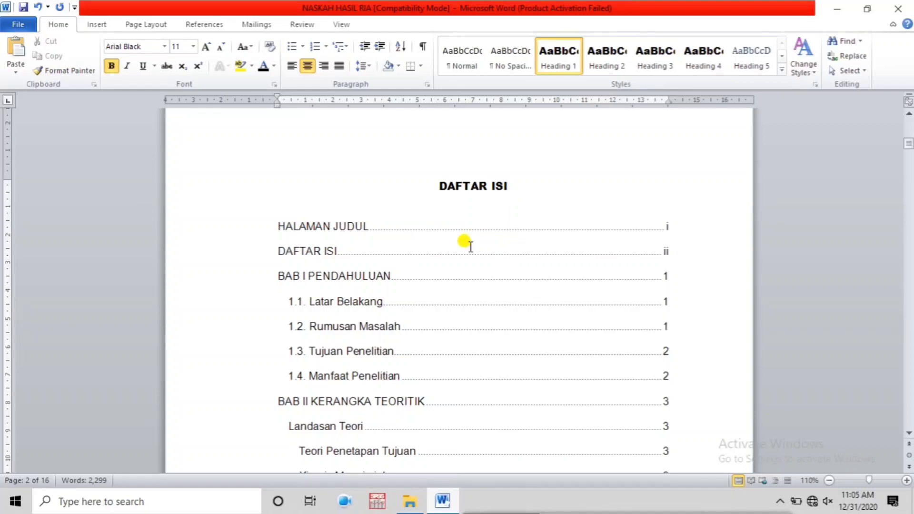
{"action": "left_click", "coordinate": [532, 198]}
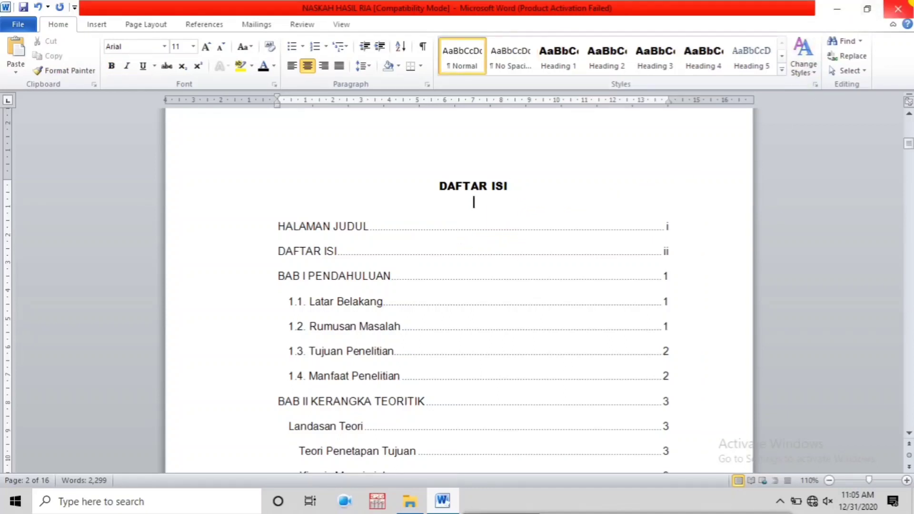
{"action": "scroll", "coordinate": [504, 330], "scroll_direction": "down", "scroll_amount": 3}
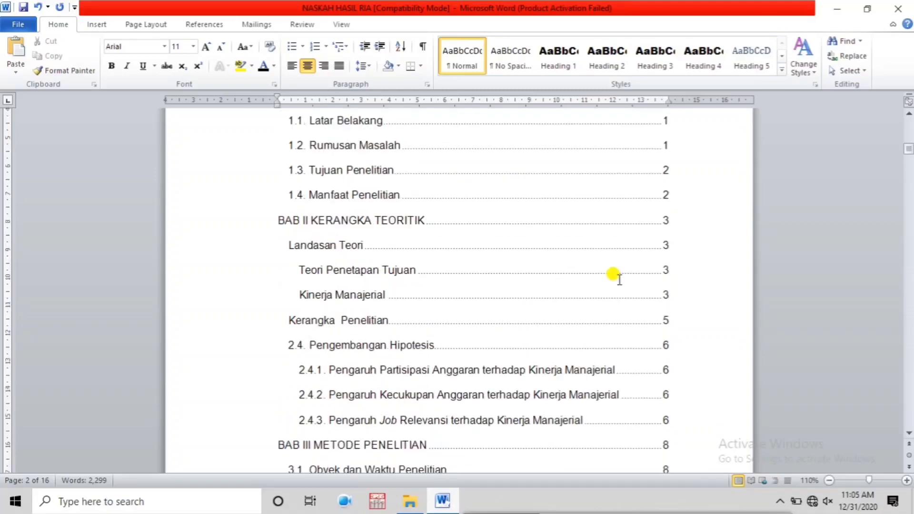
{"action": "left_click", "coordinate": [910, 495]}
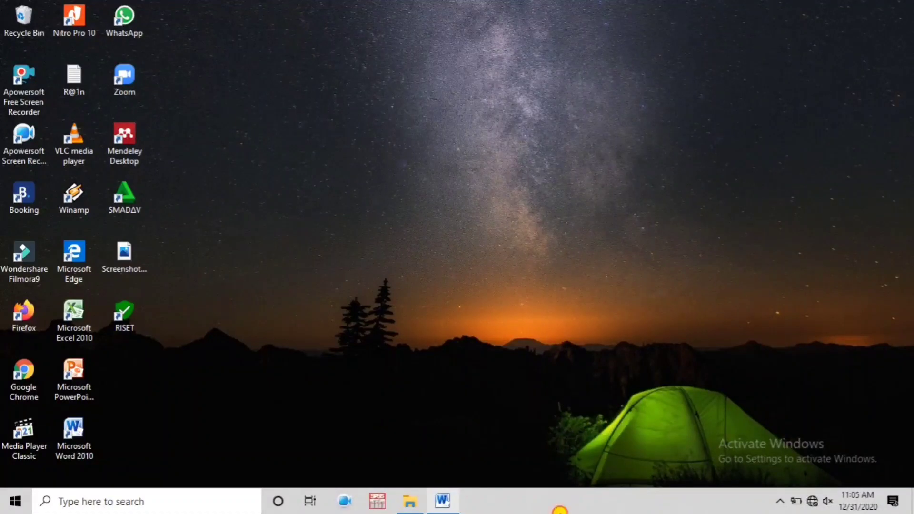
{"action": "left_click", "coordinate": [559, 512]}
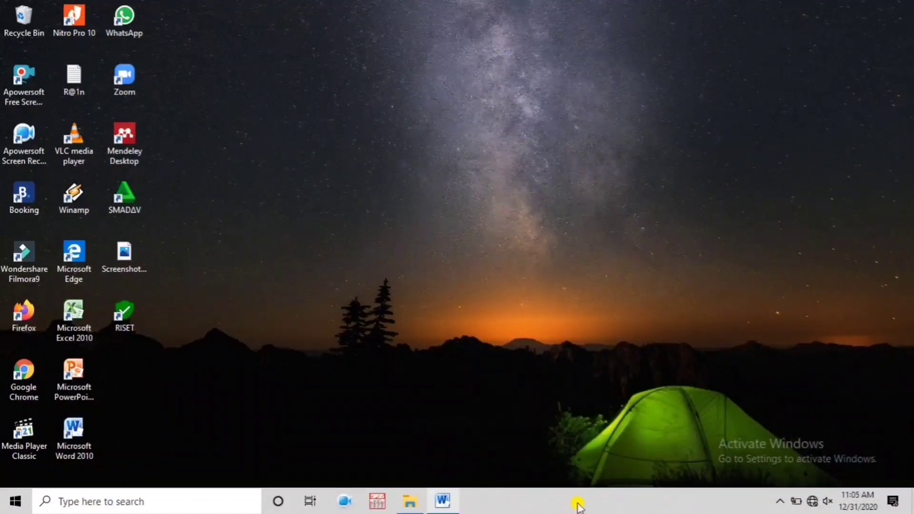
{"action": "left_click", "coordinate": [783, 501]}
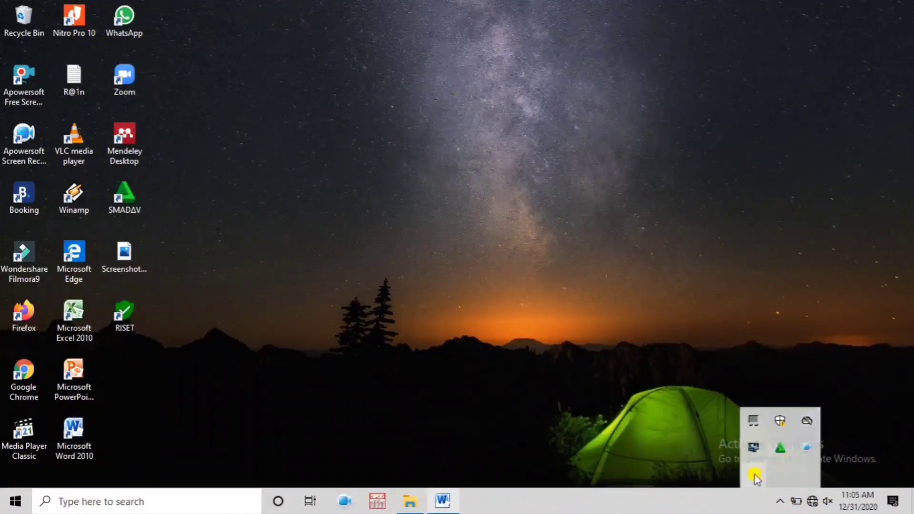
{"action": "left_click", "coordinate": [514, 475]}
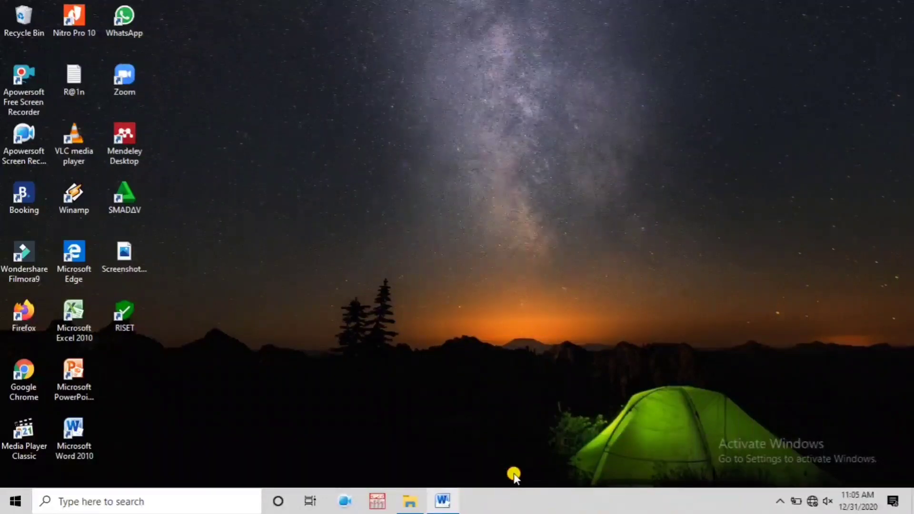